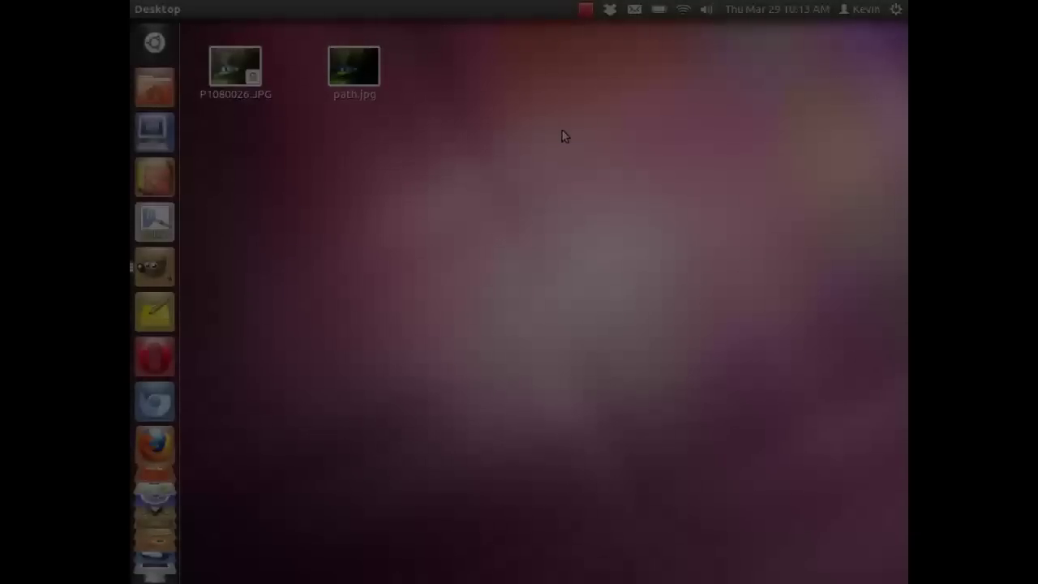
- Open the desktop photo P1080026.JPG in Image Viewer
click(234, 79)
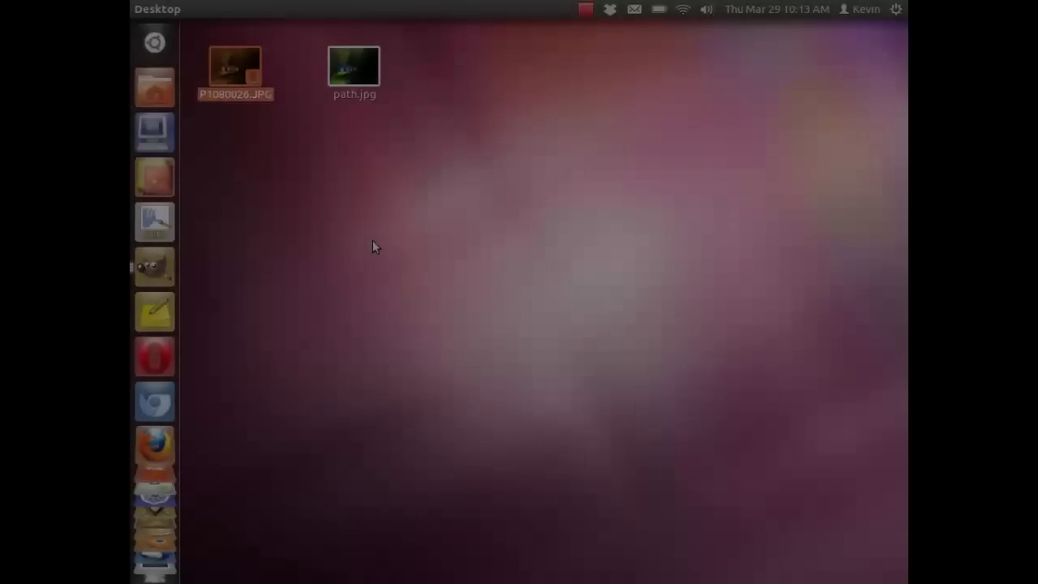
key(Return)
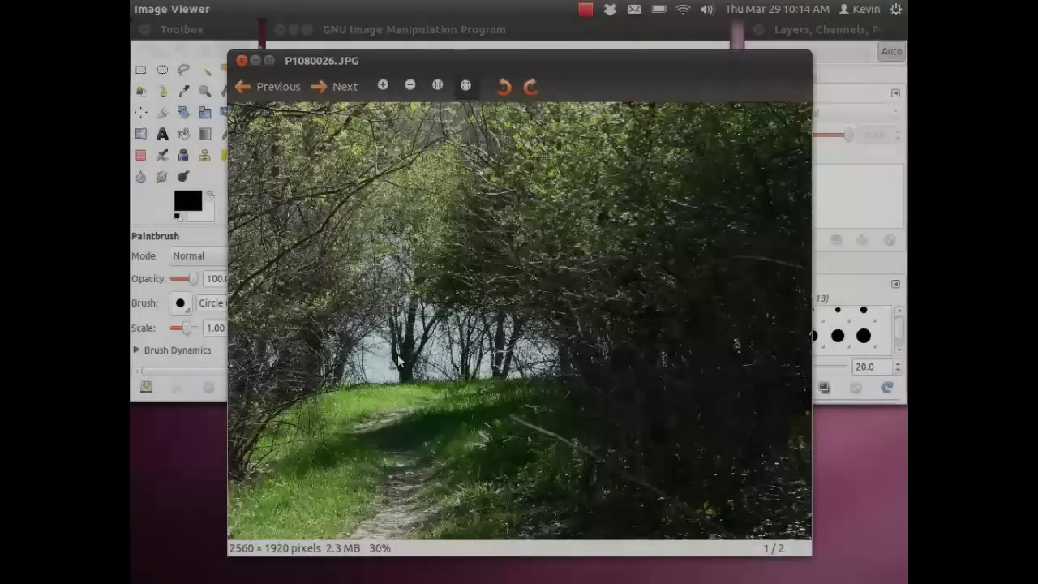
- Compare P1080026.JPG and path.jpg at normal size and best fit, then close Image Viewer
click(464, 83)
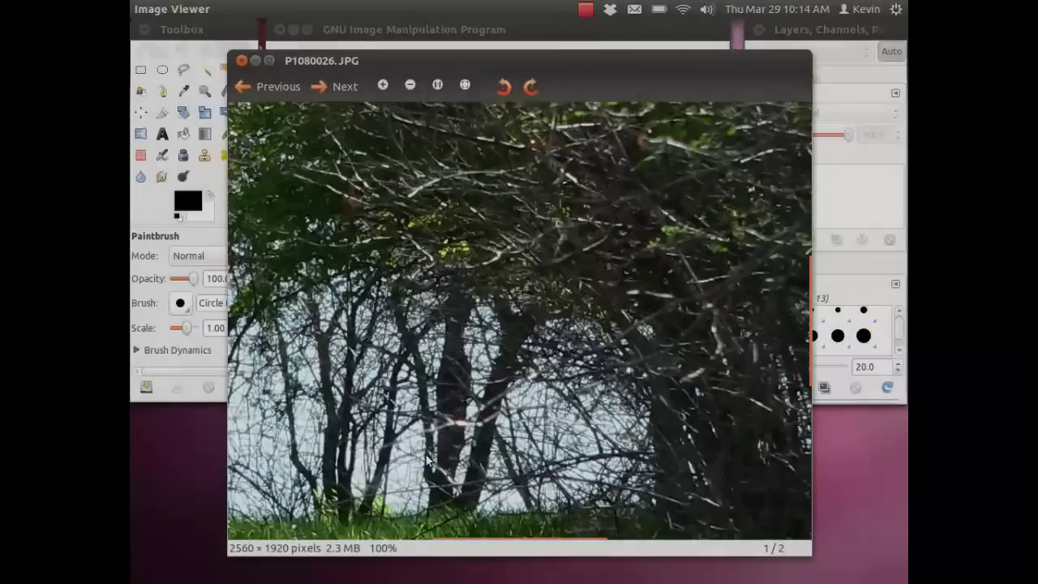
key(Page_Down)
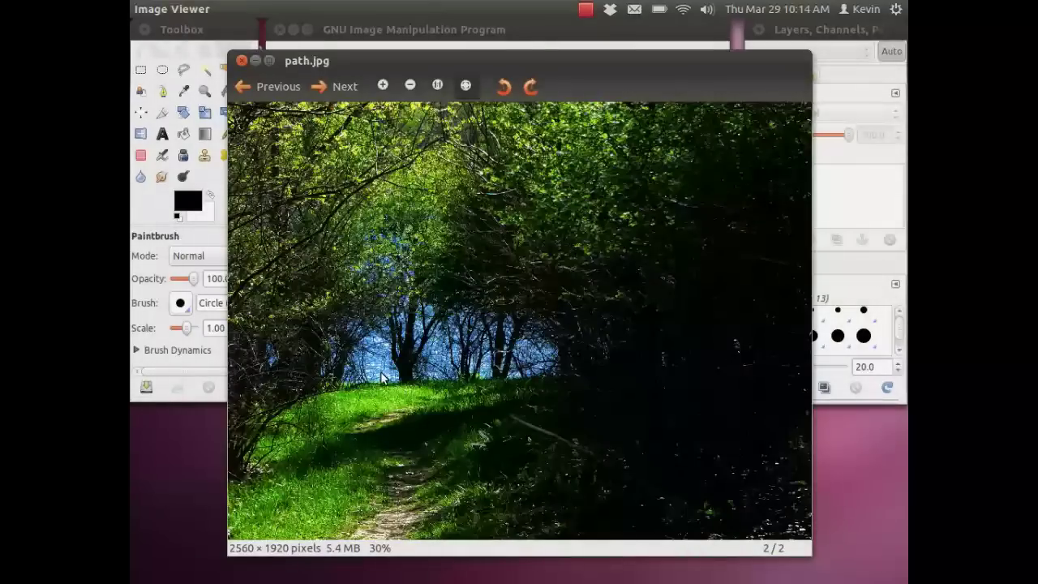
click(437, 94)
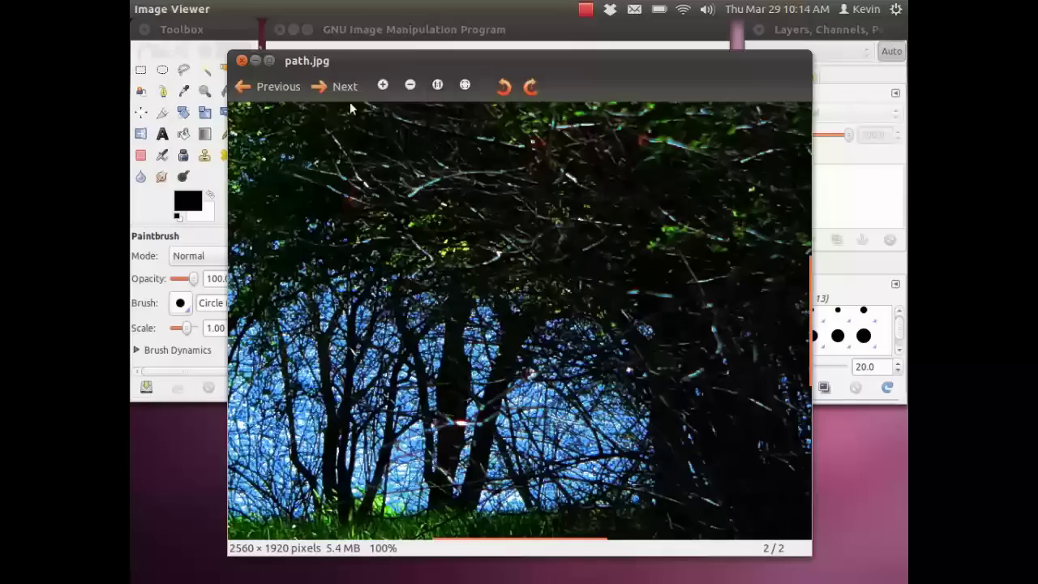
click(466, 85)
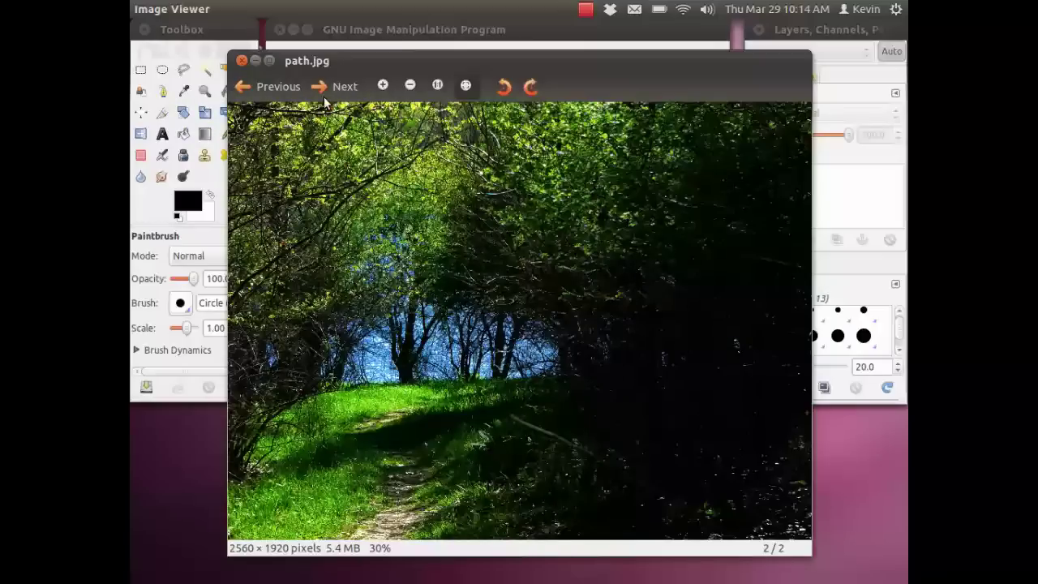
click(264, 84)
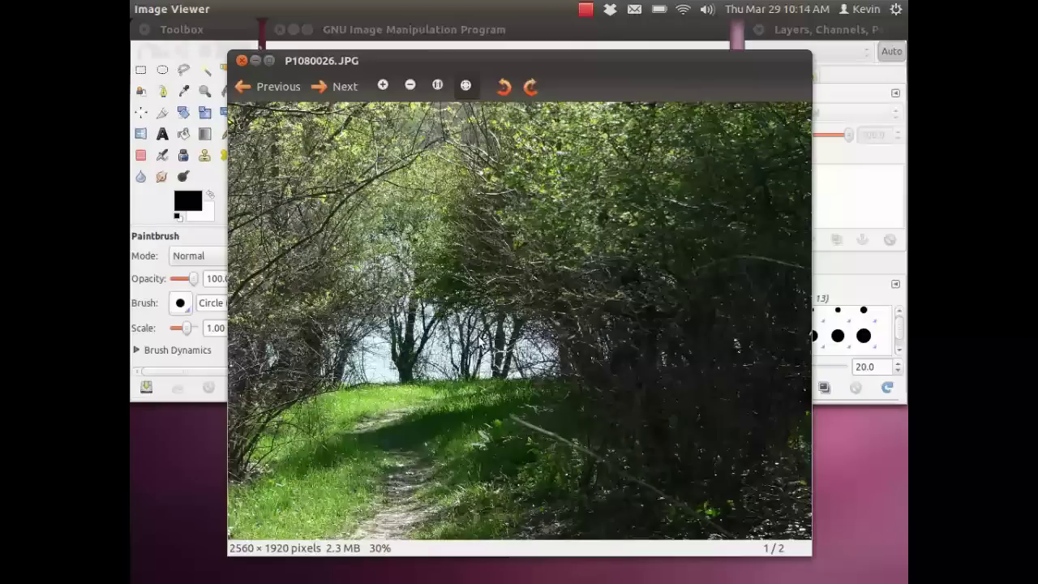
click(241, 61)
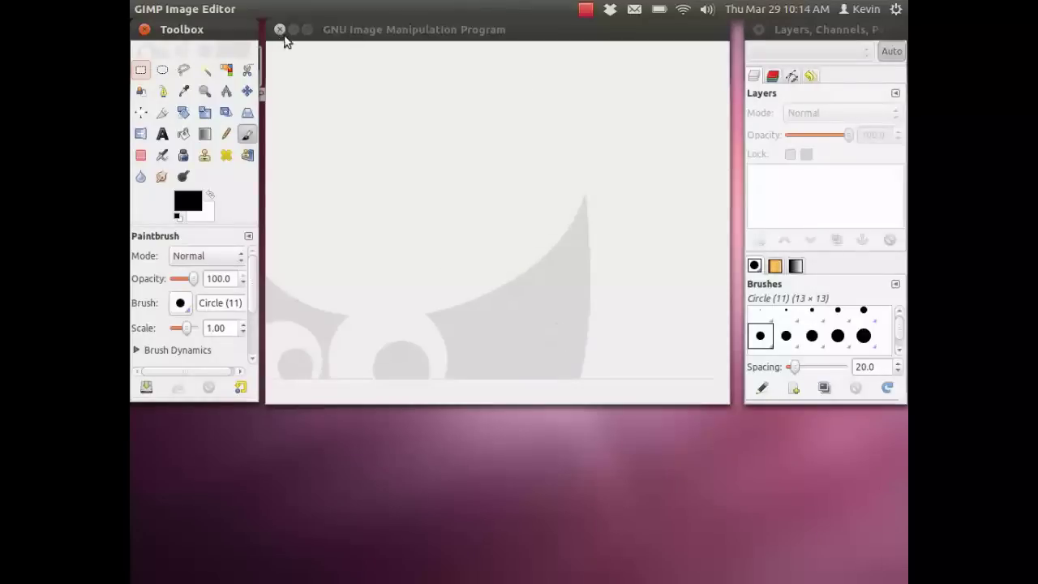
- Open P1080026.JPG from the Desktop folder in GIMP
click(321, 30)
click(195, 9)
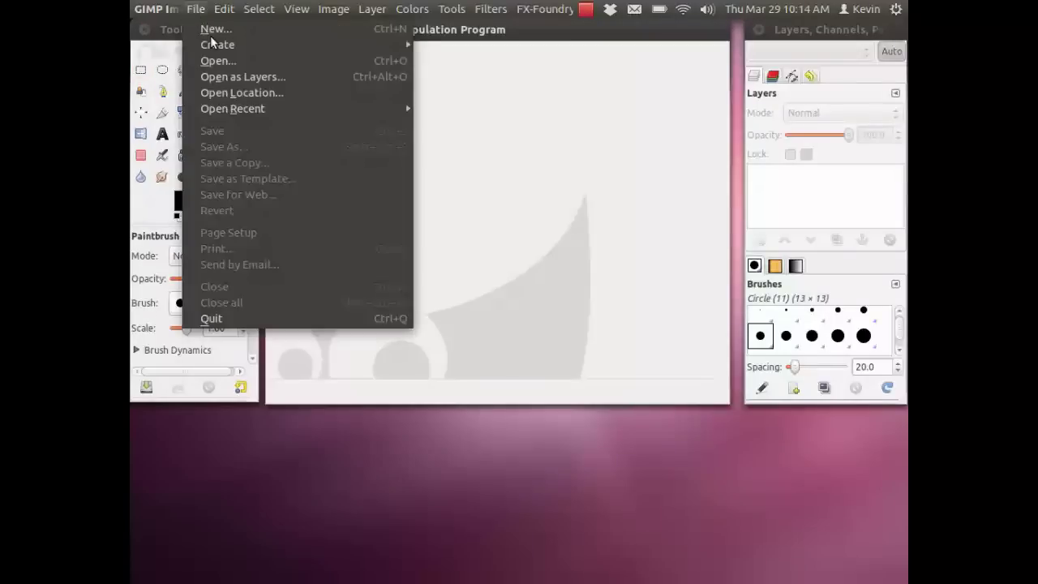
click(224, 63)
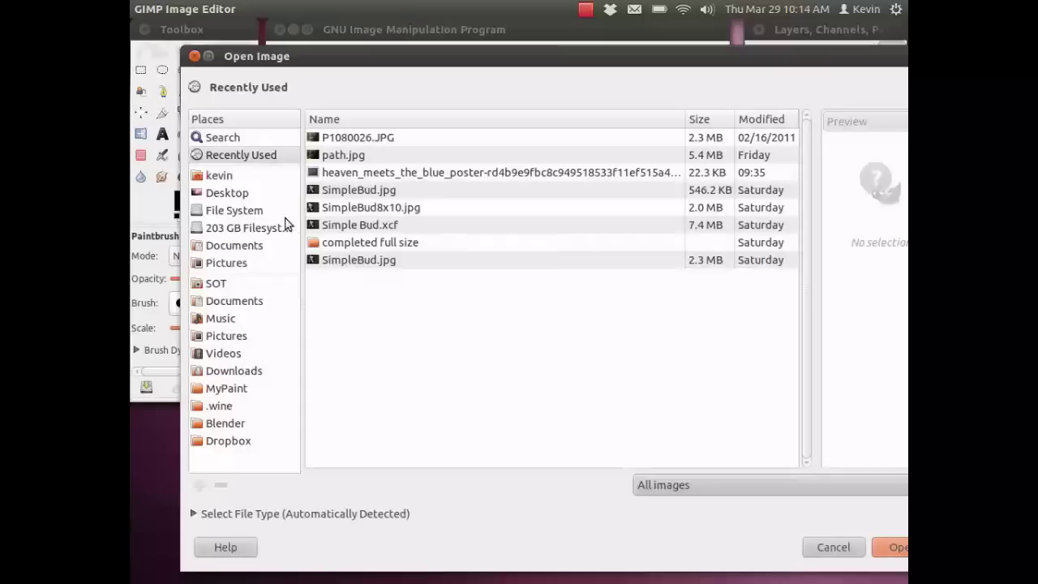
click(225, 198)
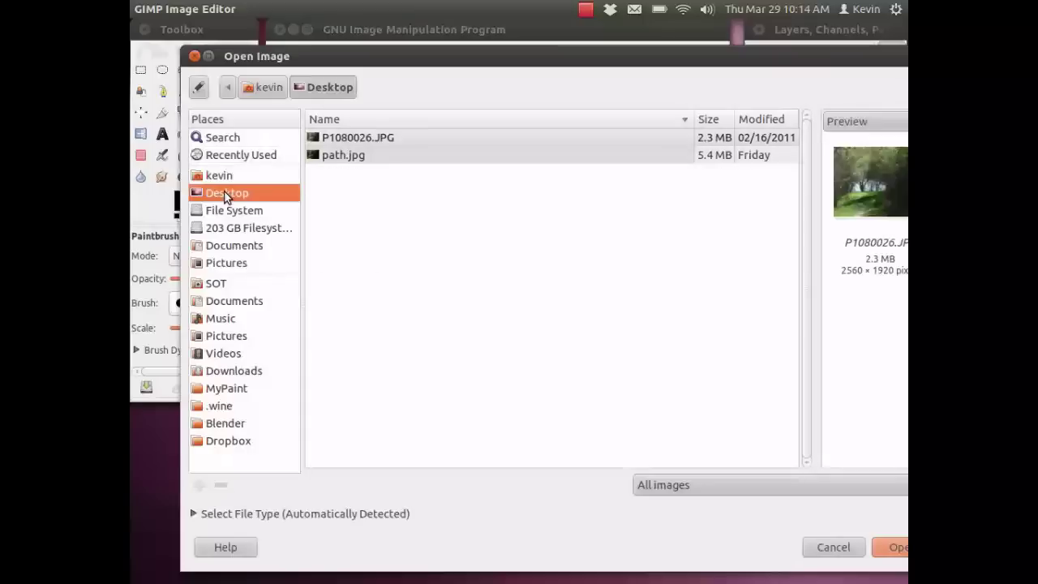
click(363, 139)
click(896, 546)
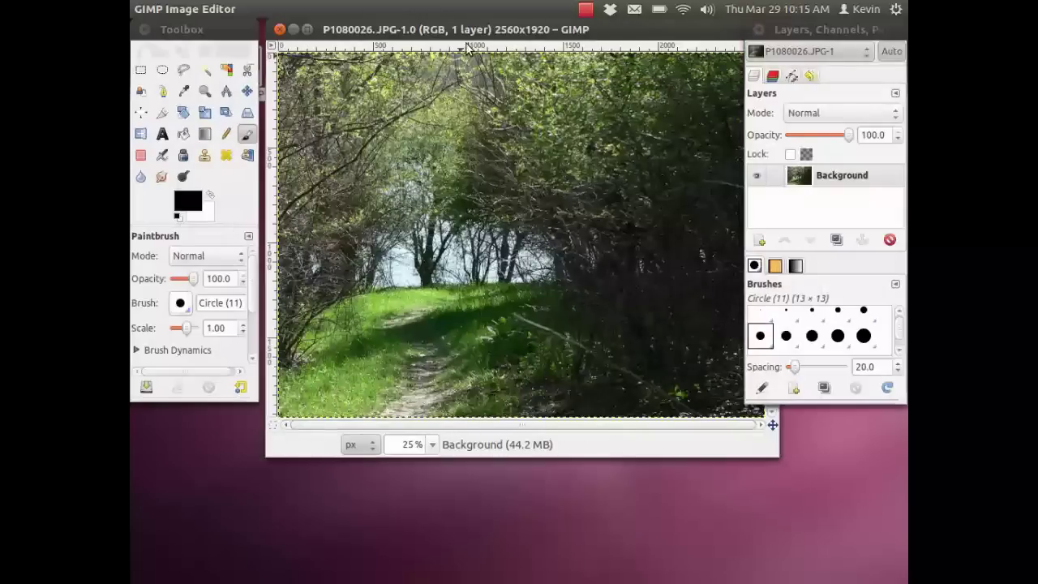
mouse_move(485, 29)
mouse_down()
mouse_move(471, 33)
mouse_move(463, 67)
mouse_move(479, 35)
mouse_up()
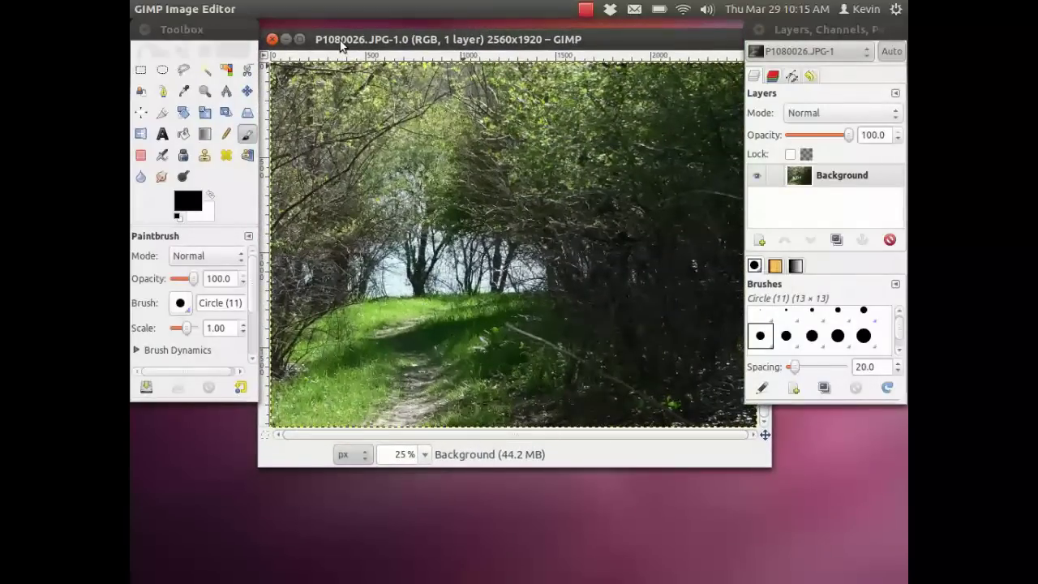
- Duplicate the image as Untitled-2 and close the original P1080026.JPG window
key(ctrl)
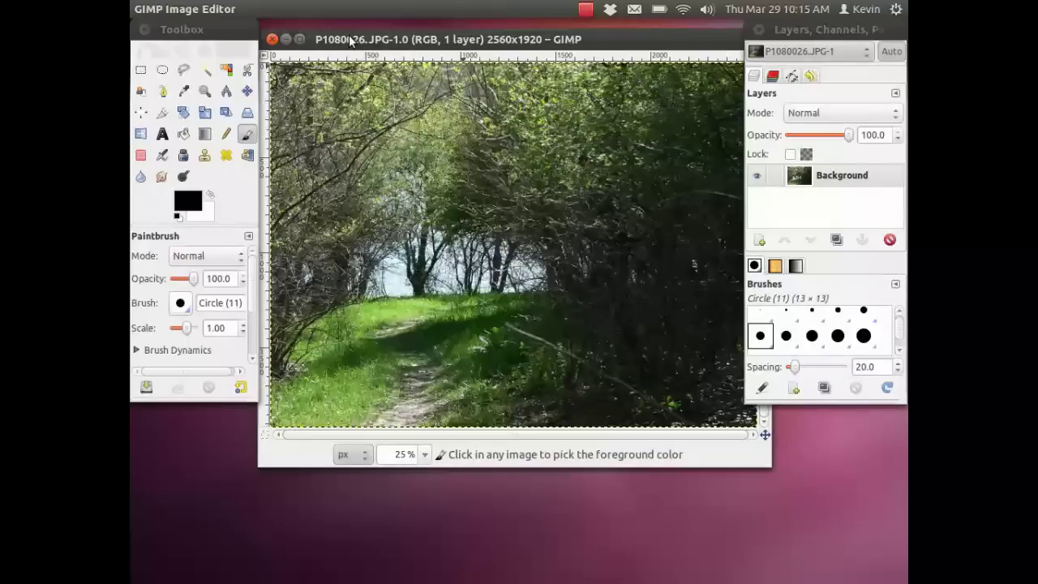
key(ctrl+d)
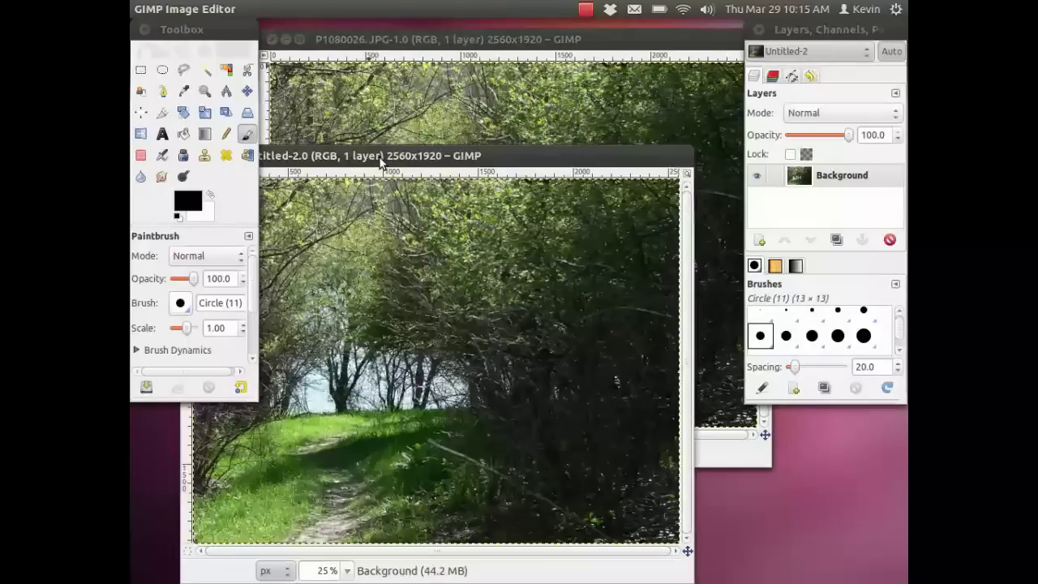
drag(381, 157, 465, 88)
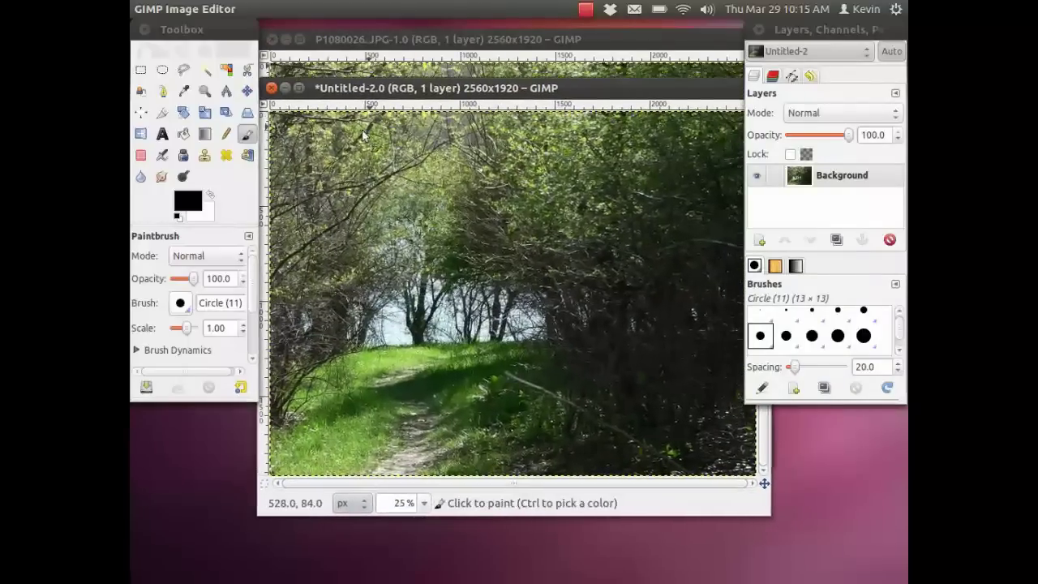
click(279, 39)
key(ctrl+w)
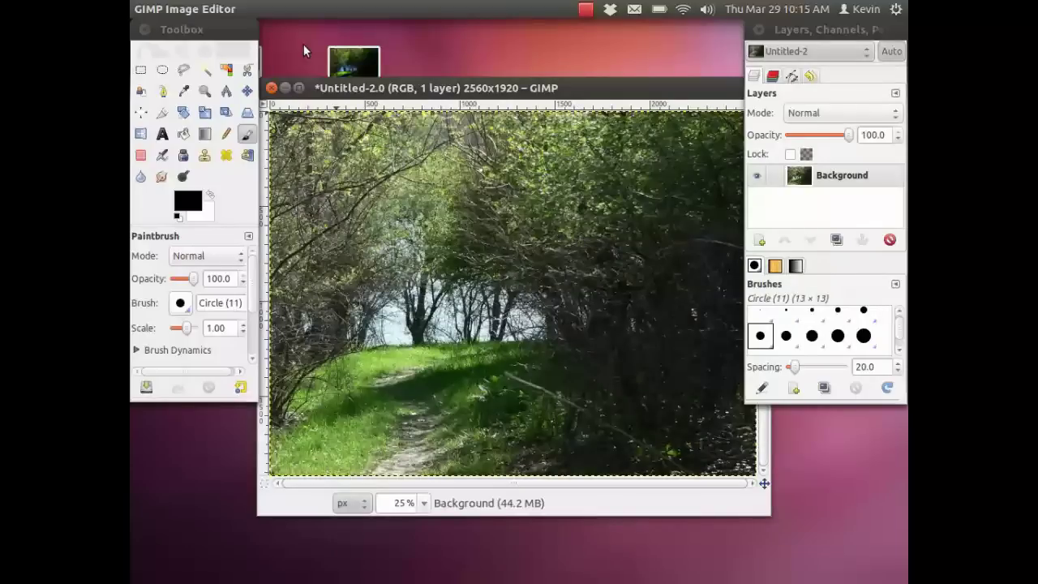
- Move the Toolbox to the right workspace and place the image window top-left
click(203, 30)
right_click(201, 31)
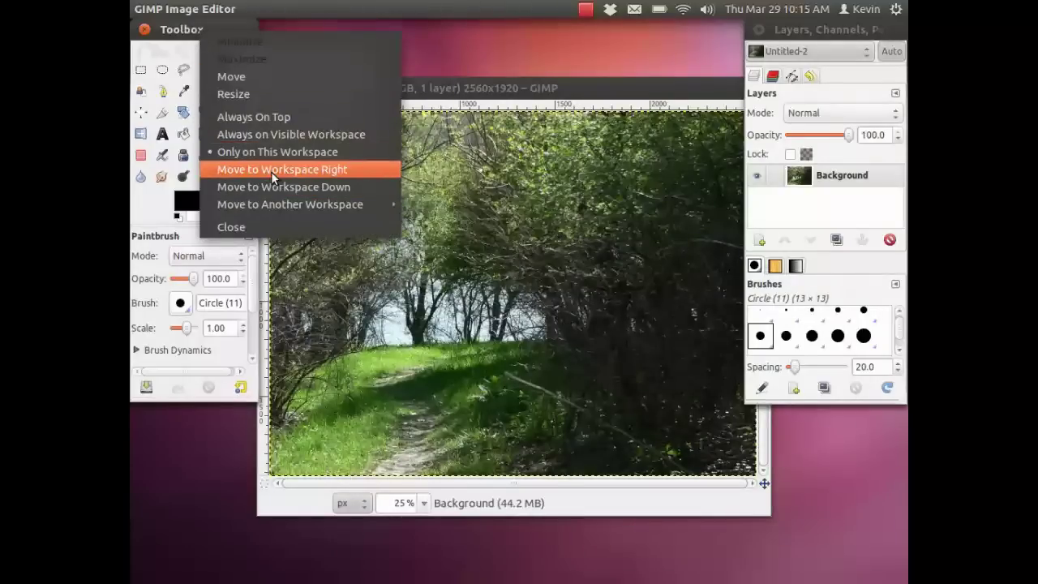
click(273, 177)
drag(477, 83, 350, 24)
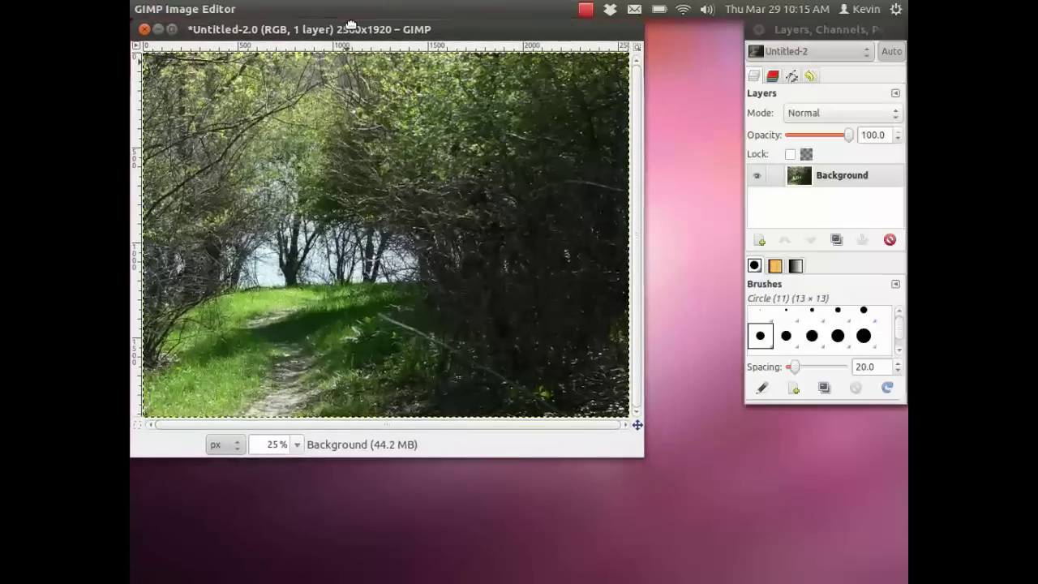
right_click(829, 30)
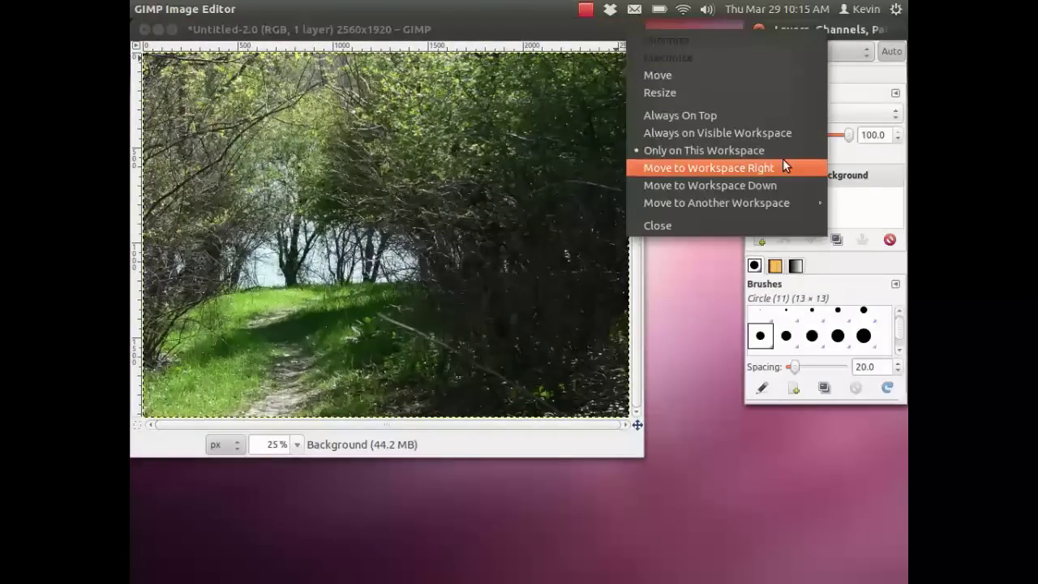
click(638, 465)
- Enlarge the Untitled-2 window, lengthen the Layers dock, and zoom the photo to 30%
drag(640, 455, 733, 570)
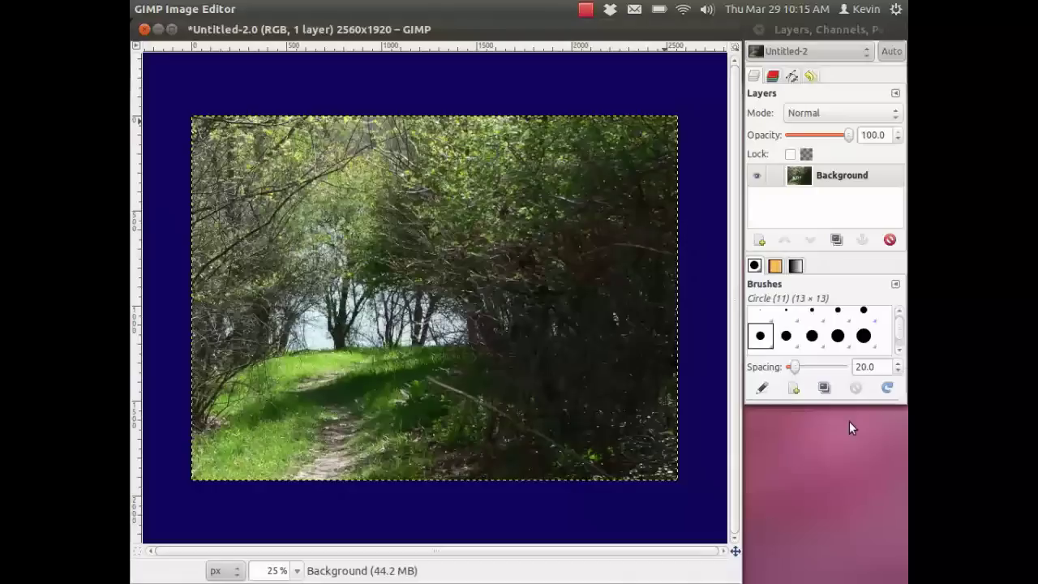
drag(848, 401, 848, 572)
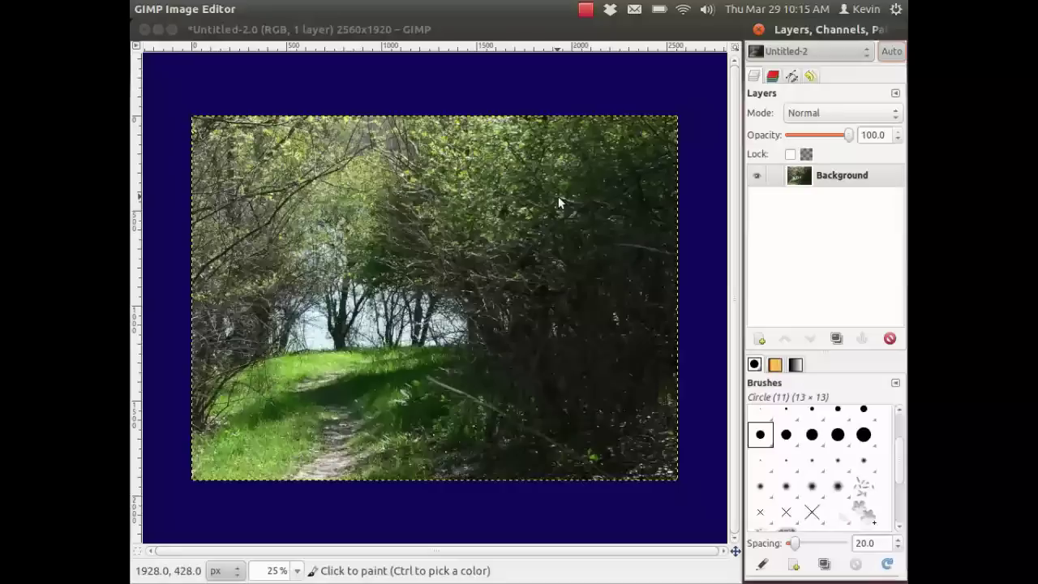
click(332, 32)
key(ctrl)
scroll(354, 180, up, 2)
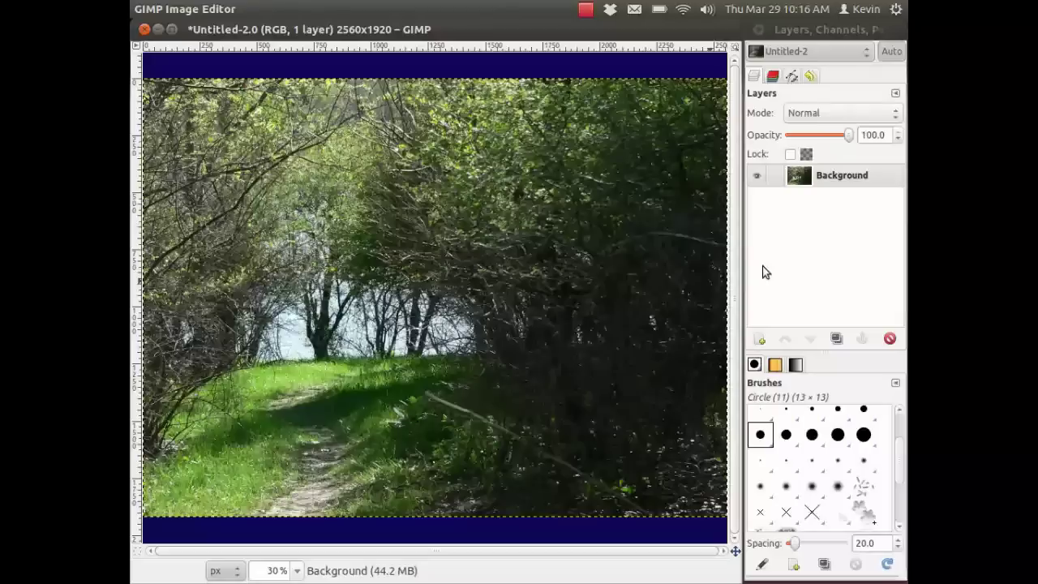
- Duplicate the Background layer, hide the original, and select the copy
click(836, 338)
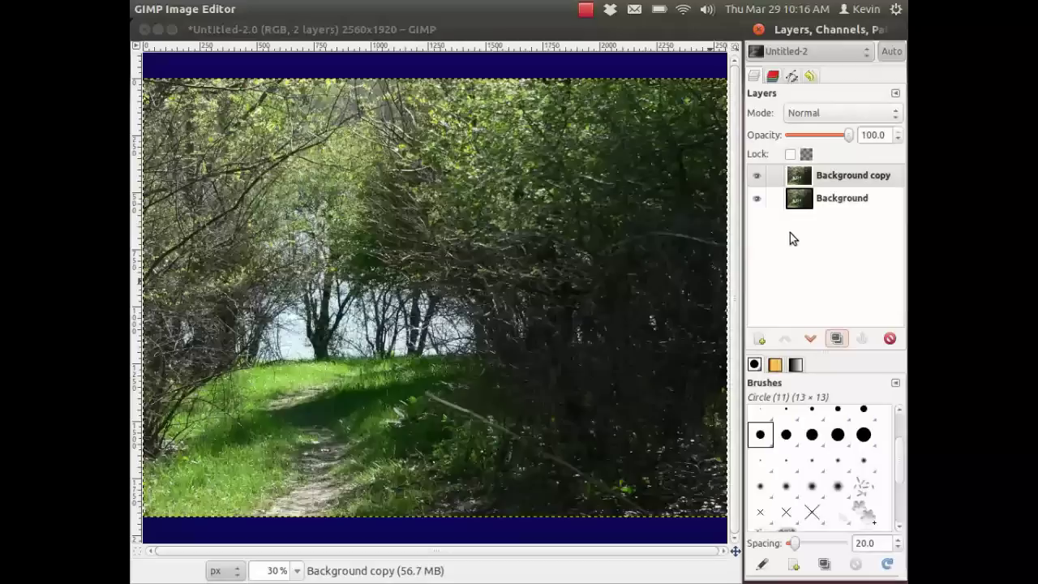
click(756, 199)
click(841, 175)
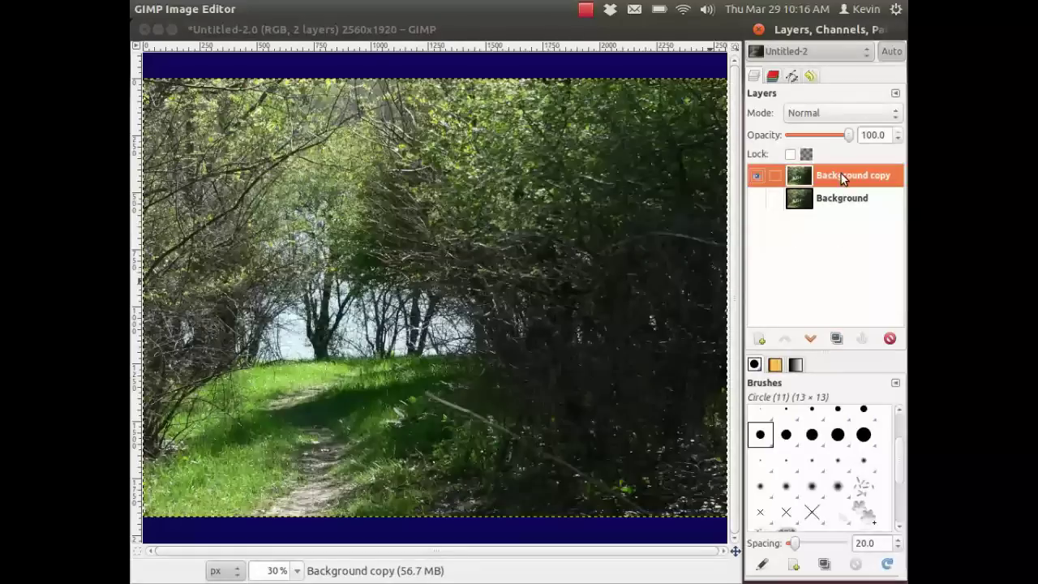
- Rename the Background copy layer to 'Step #1'
right_click(841, 173)
click(745, 10)
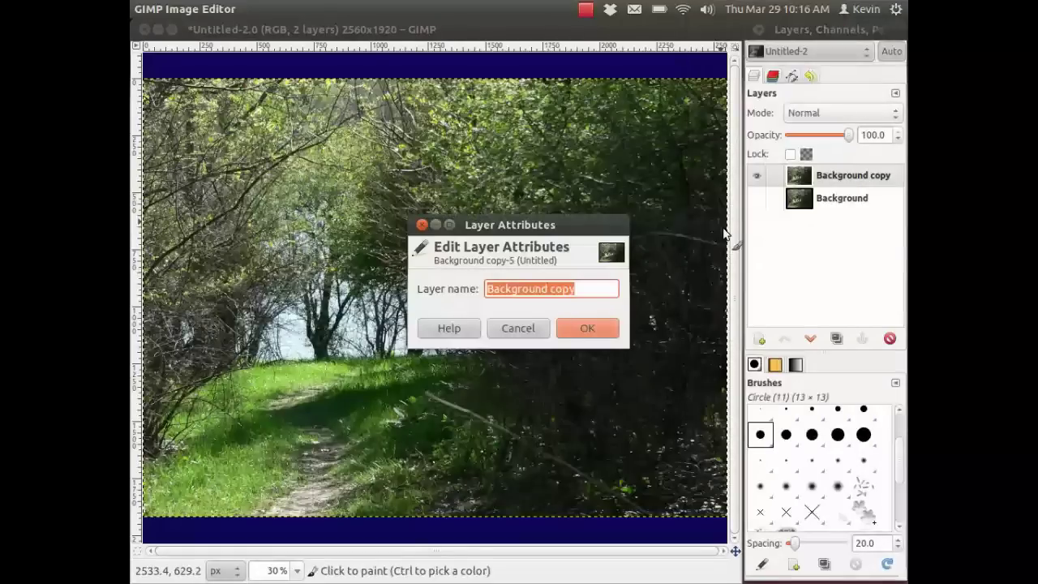
text(S)
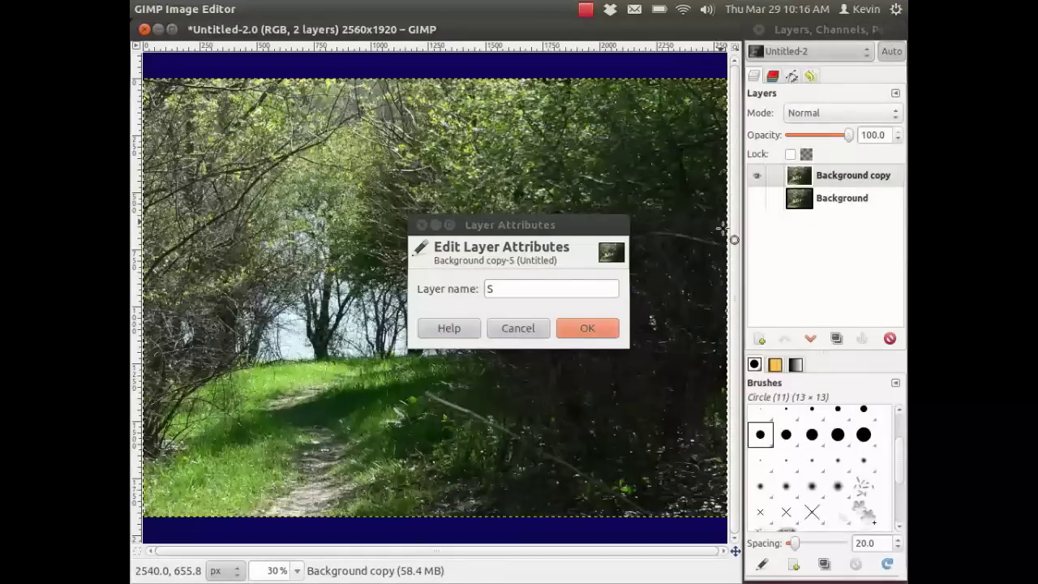
click(514, 276)
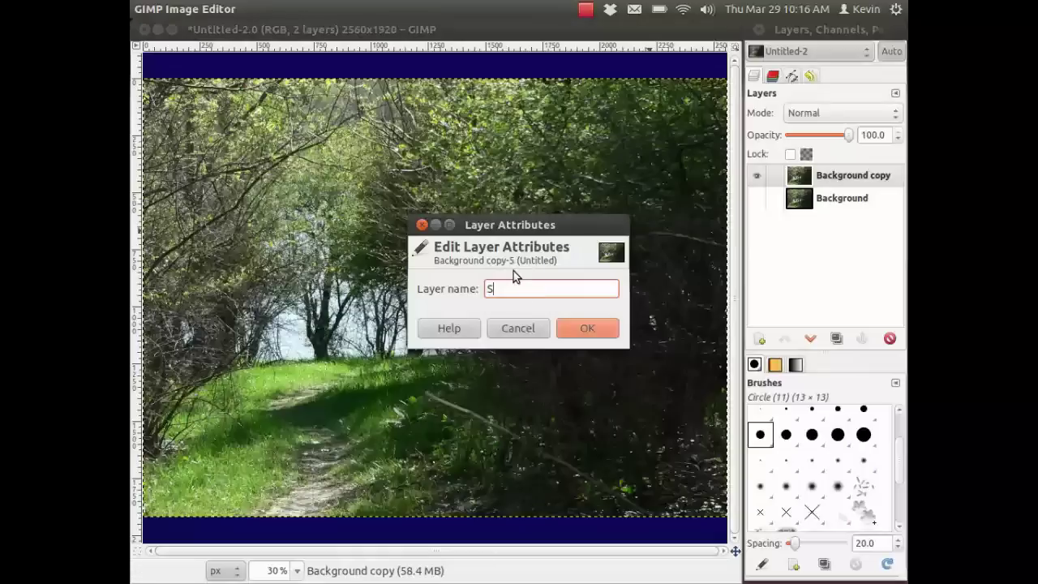
text(tep#1)
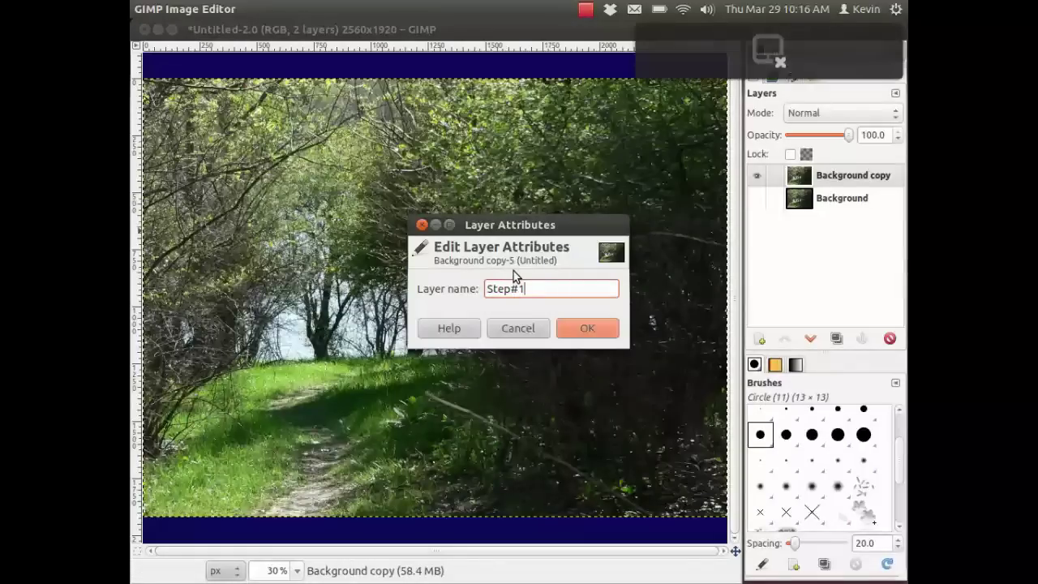
drag(503, 289, 509, 289)
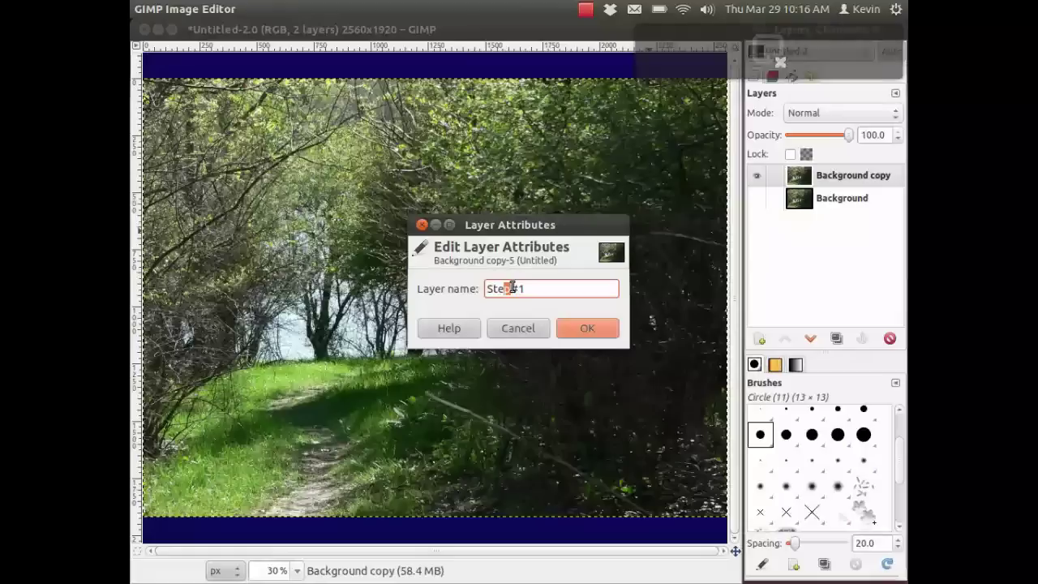
click(586, 320)
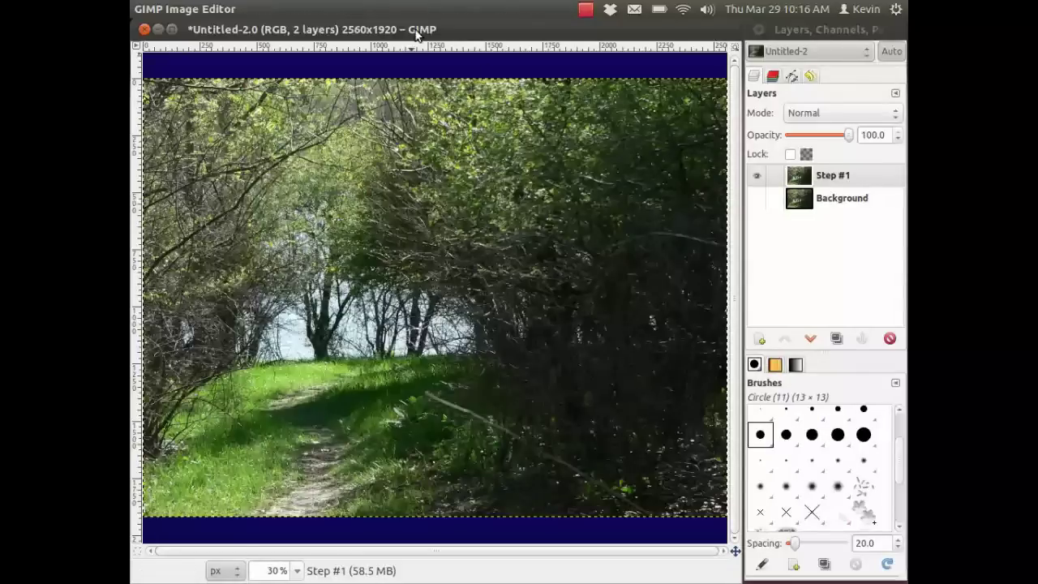
- Apply Colors > Auto > Stretch HSV to the Step #1 layer
mouse_move(334, 8)
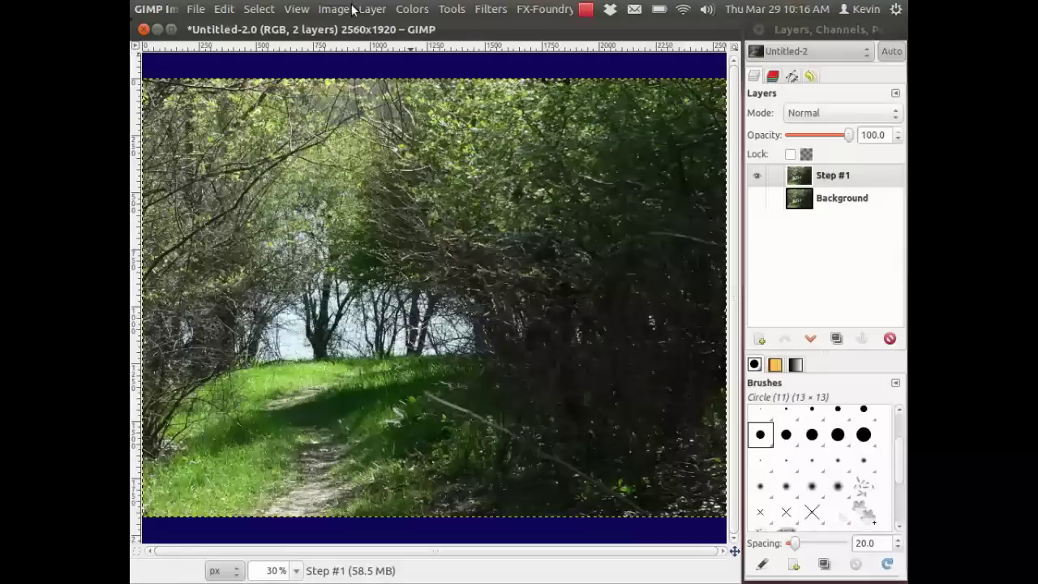
click(412, 10)
mouse_move(458, 237)
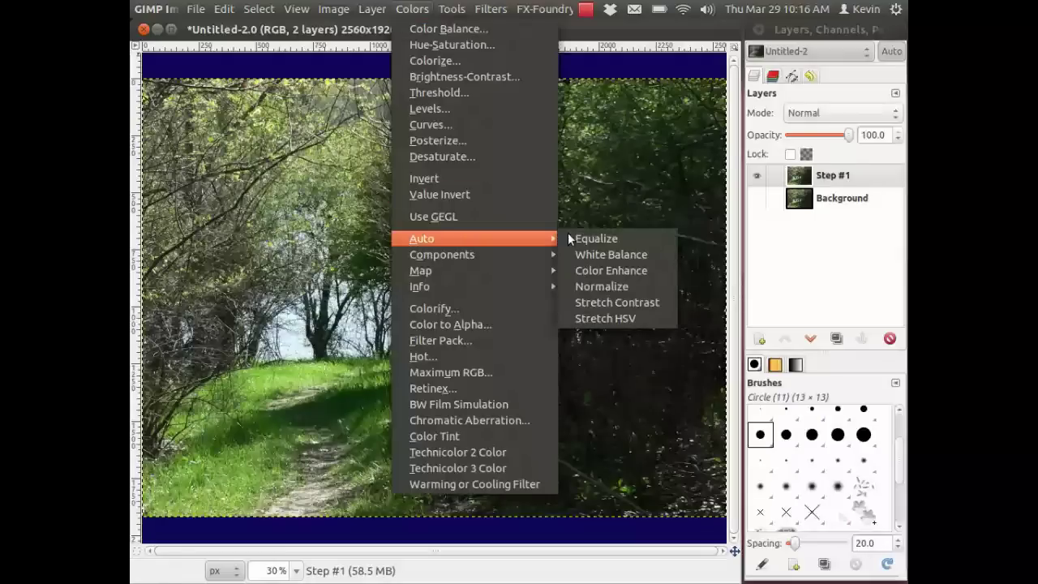
click(609, 319)
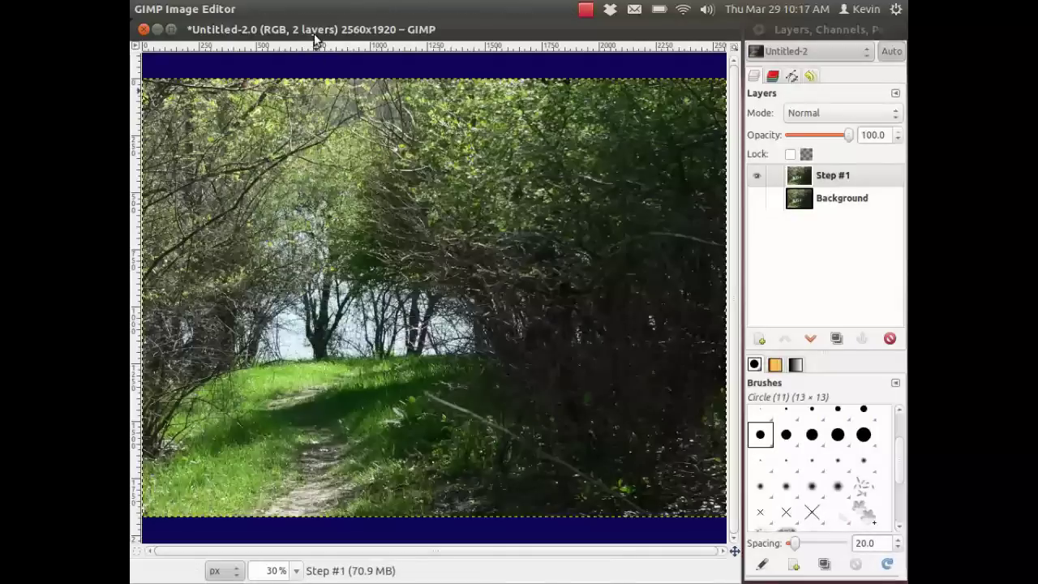
- Save the image as lightshadowbalance.xcf
key(ctrl+s)
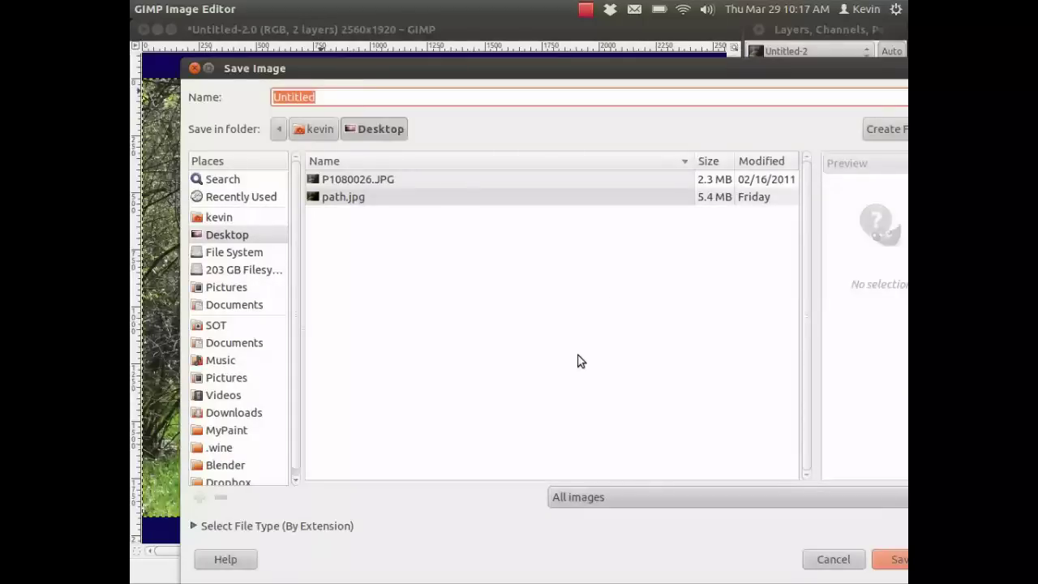
key(BackSpace)
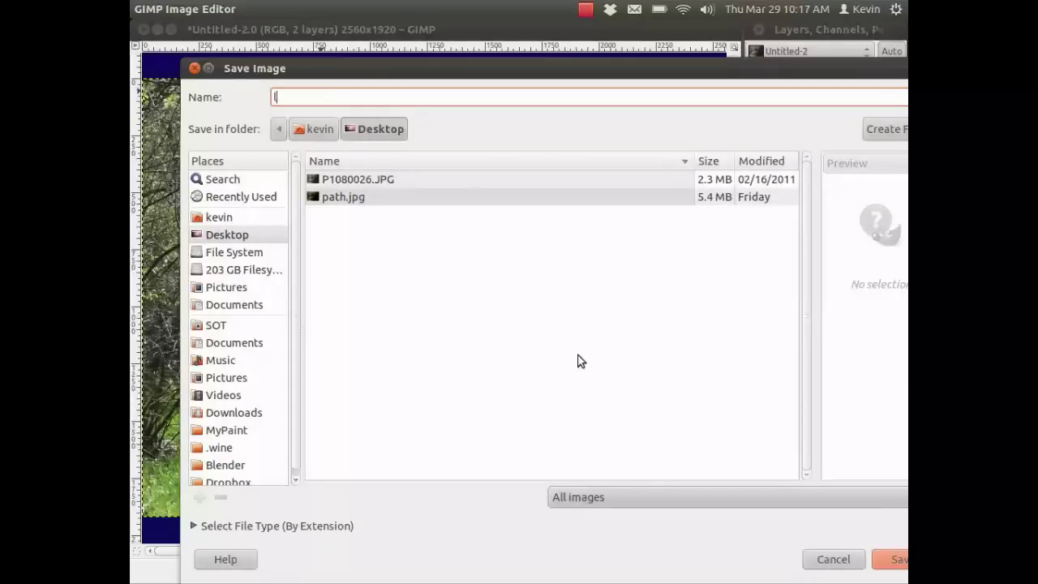
text(lightshadowbalance.x)
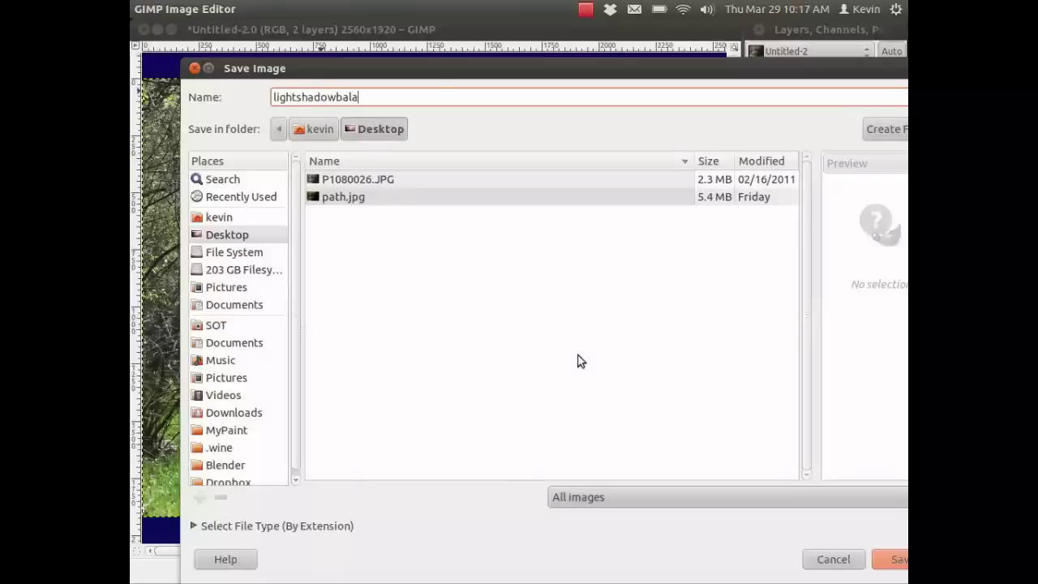
text(cf)
key(Return)
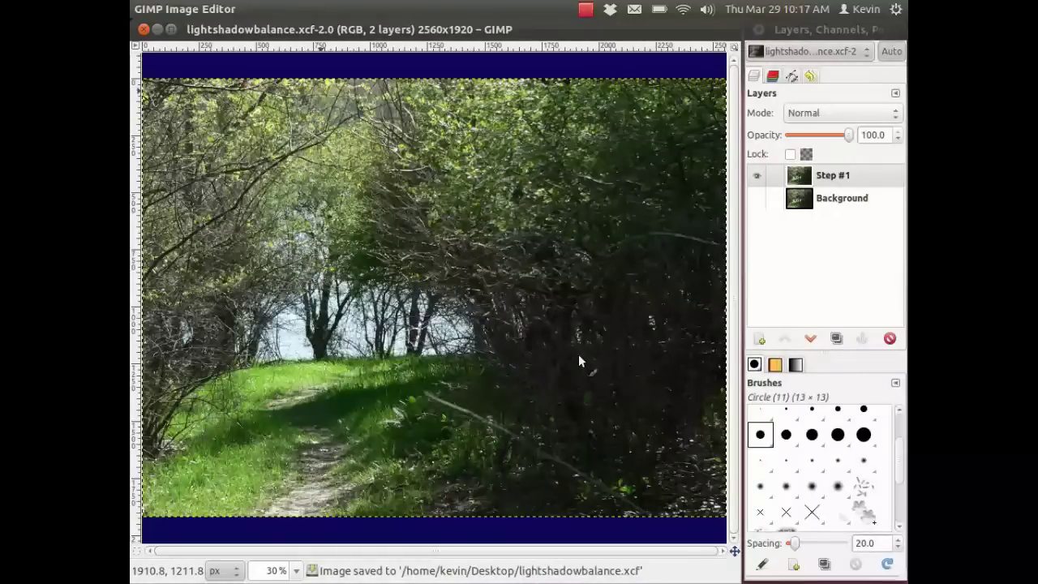
- Duplicate Step #1 as Step #2 and desaturate it using Luminosity
click(838, 338)
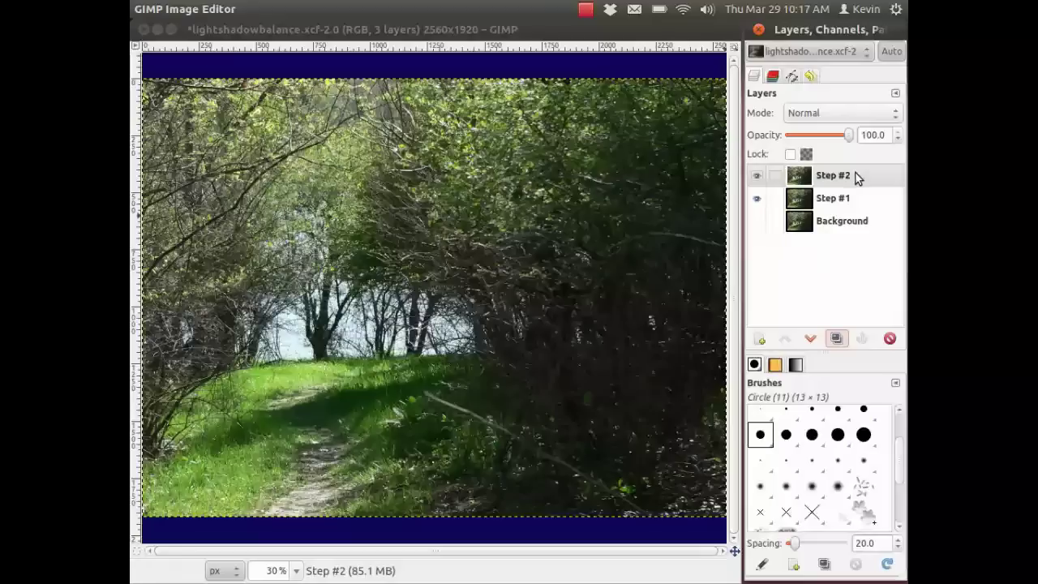
click(360, 31)
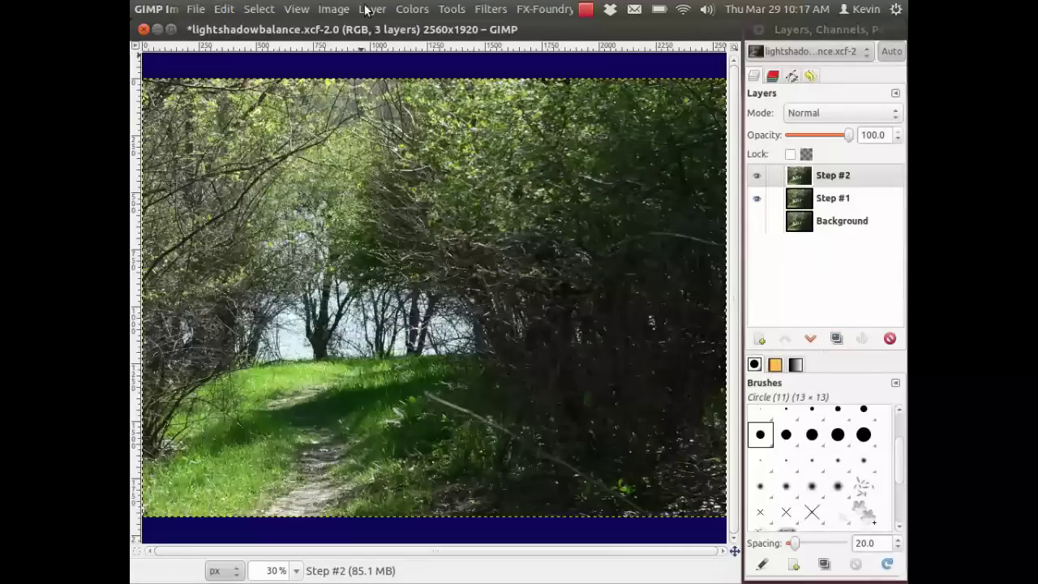
click(407, 10)
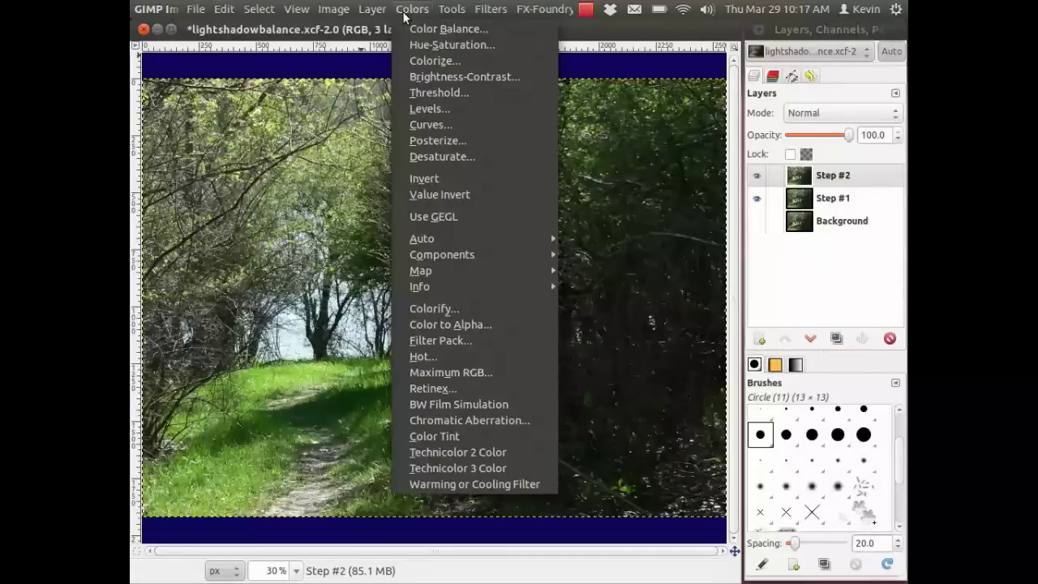
click(428, 155)
click(242, 121)
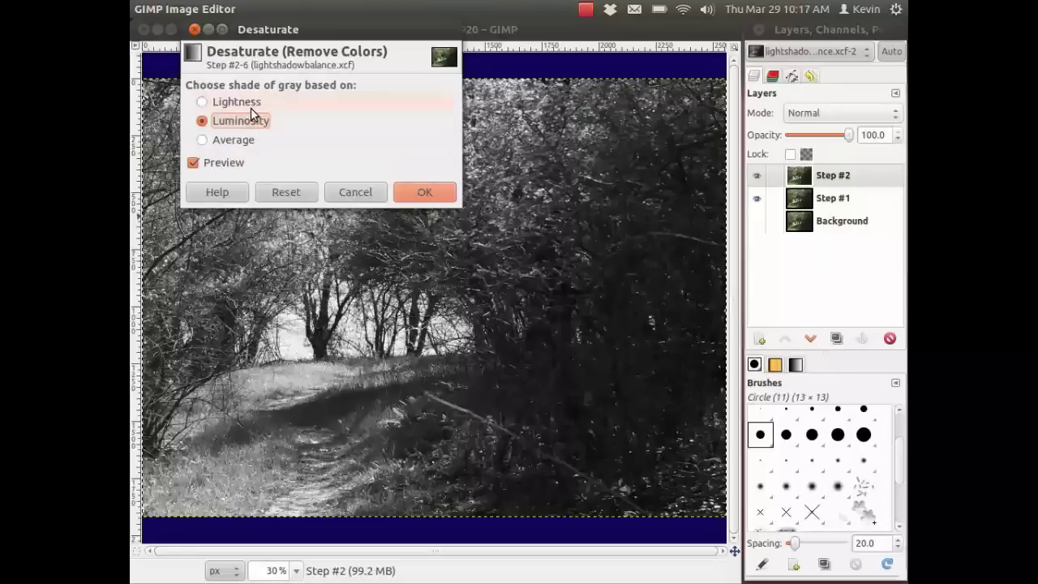
click(437, 195)
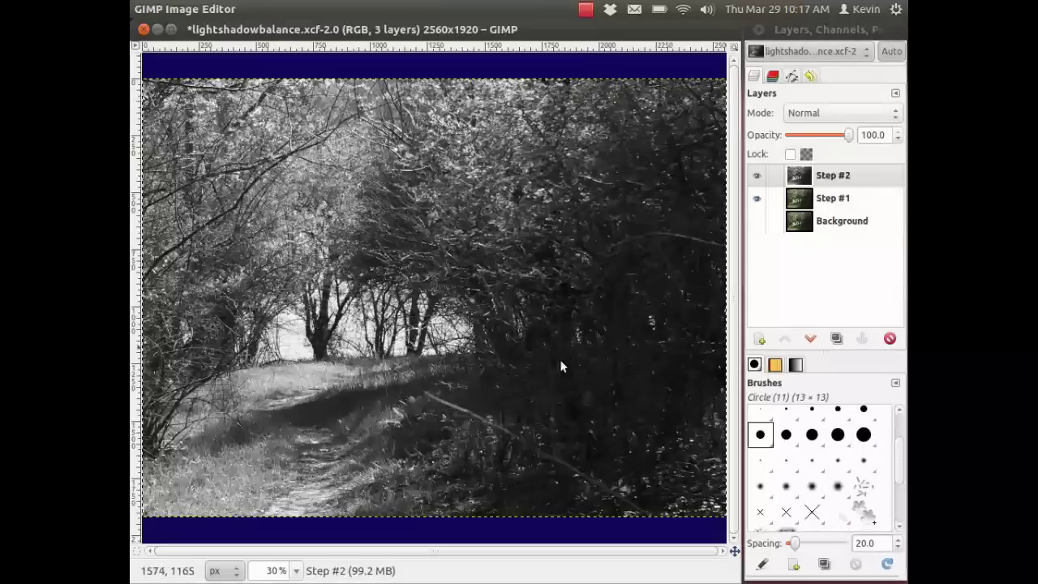
- Invert Step #2 and set its mode to Soft light, toggling visibility to compare
mouse_move(340, 10)
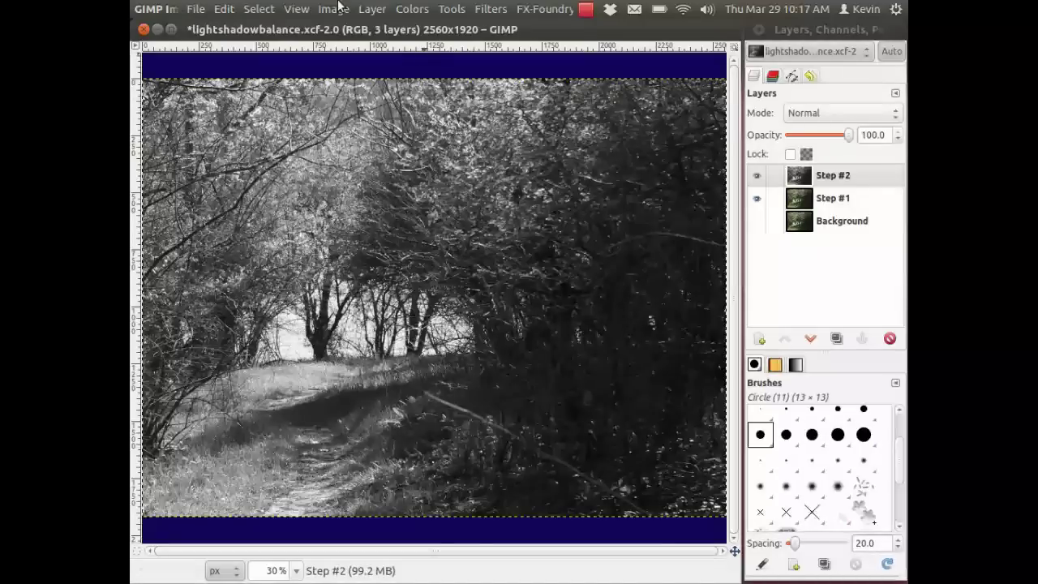
click(412, 12)
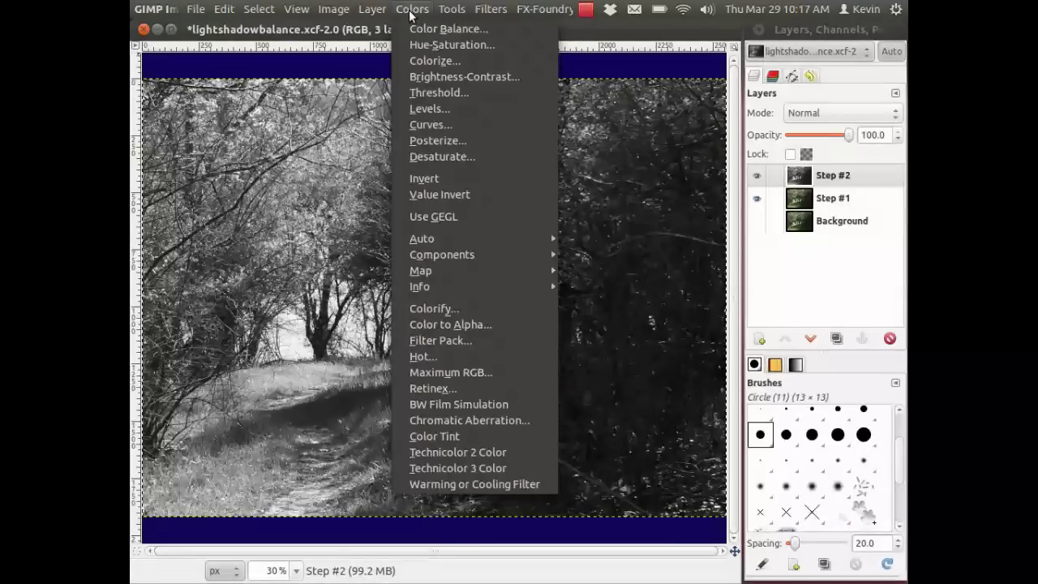
click(437, 186)
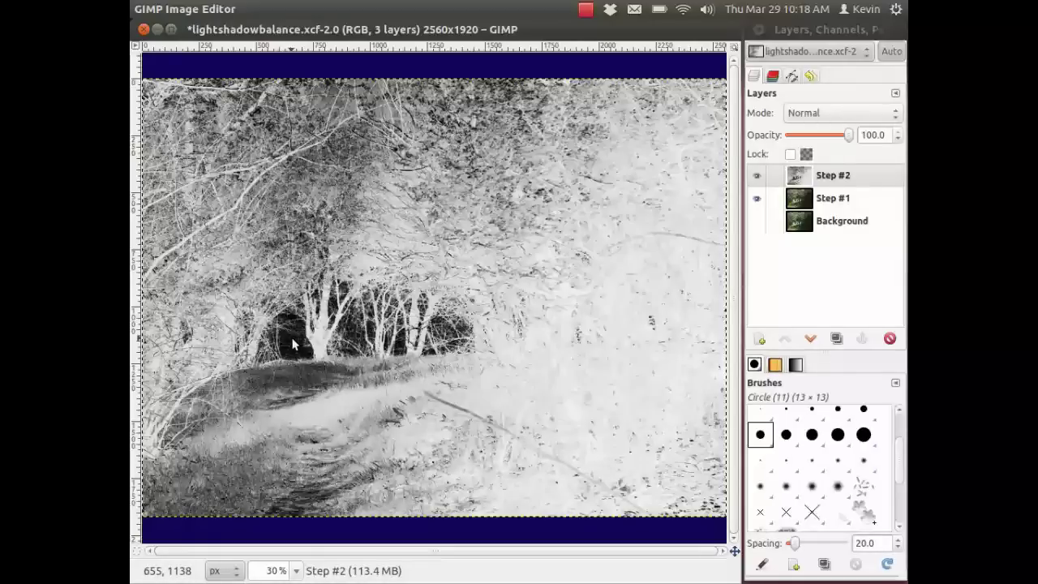
click(849, 112)
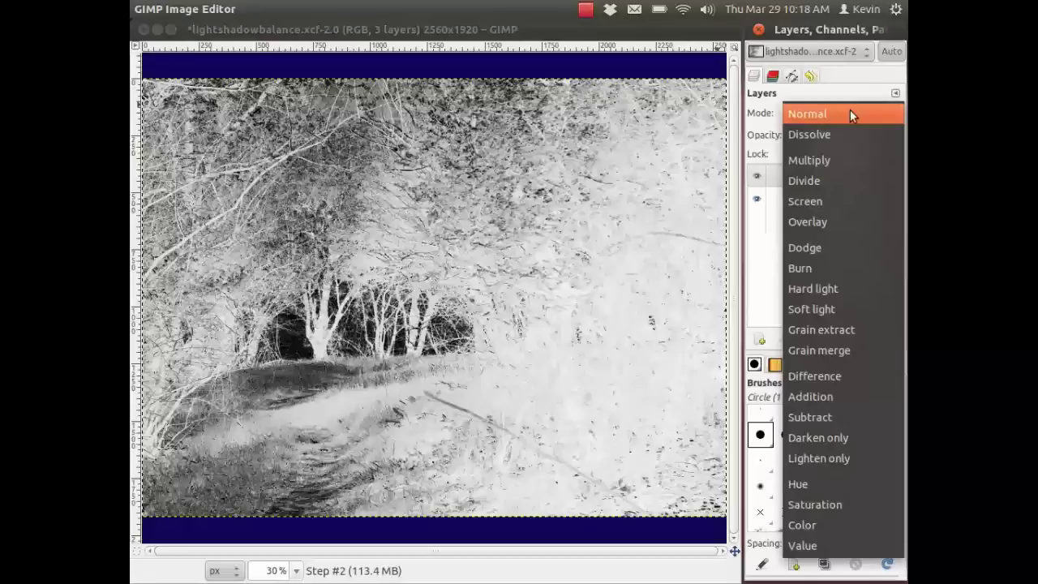
click(864, 308)
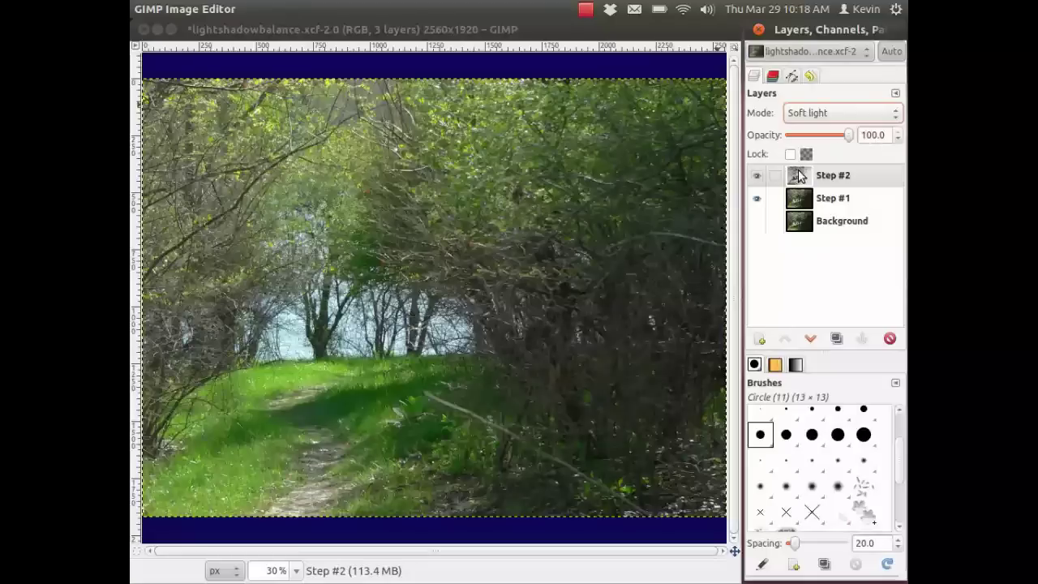
click(756, 175)
click(758, 175)
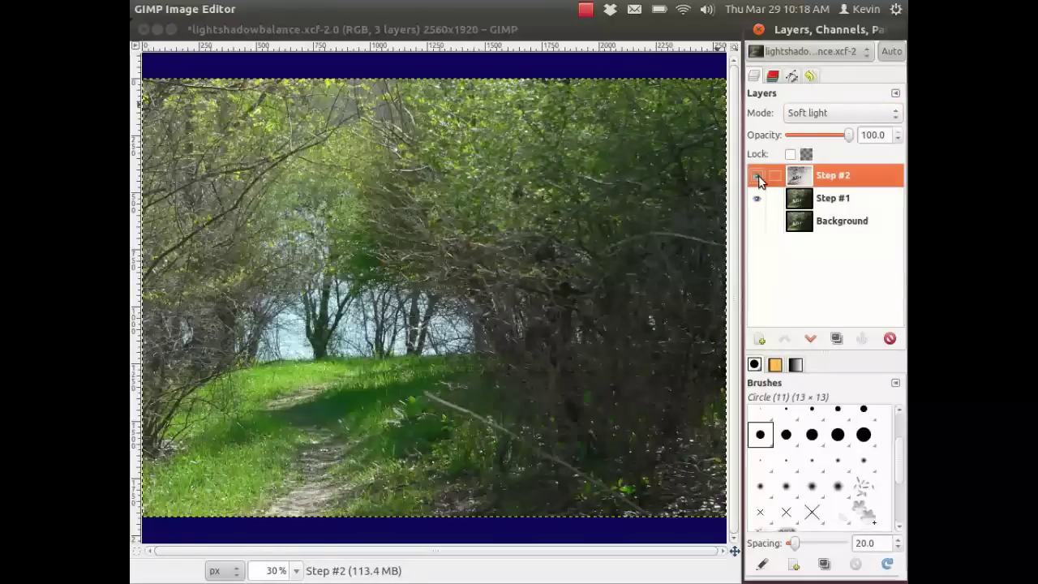
click(757, 176)
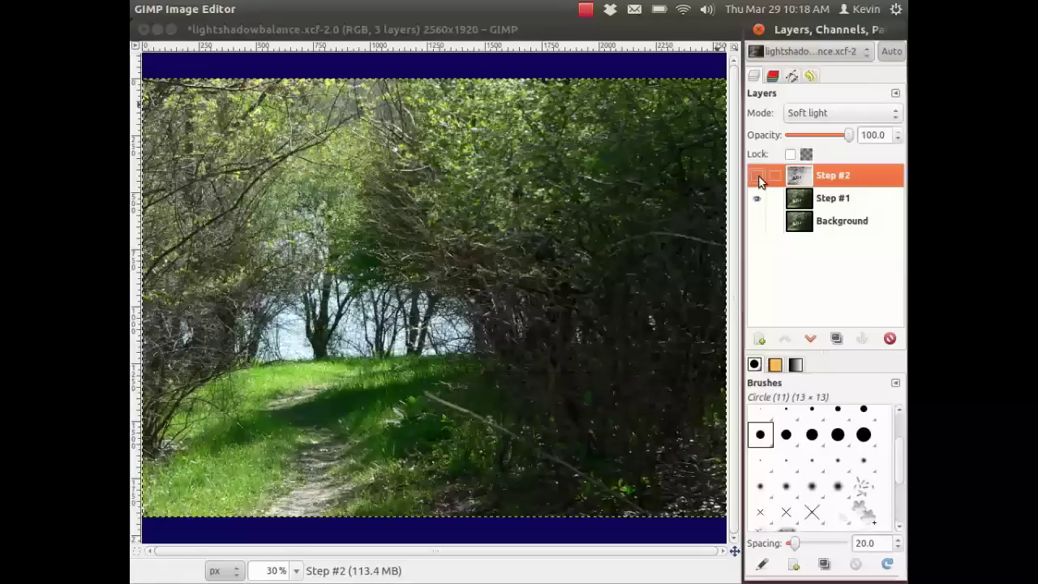
click(757, 176)
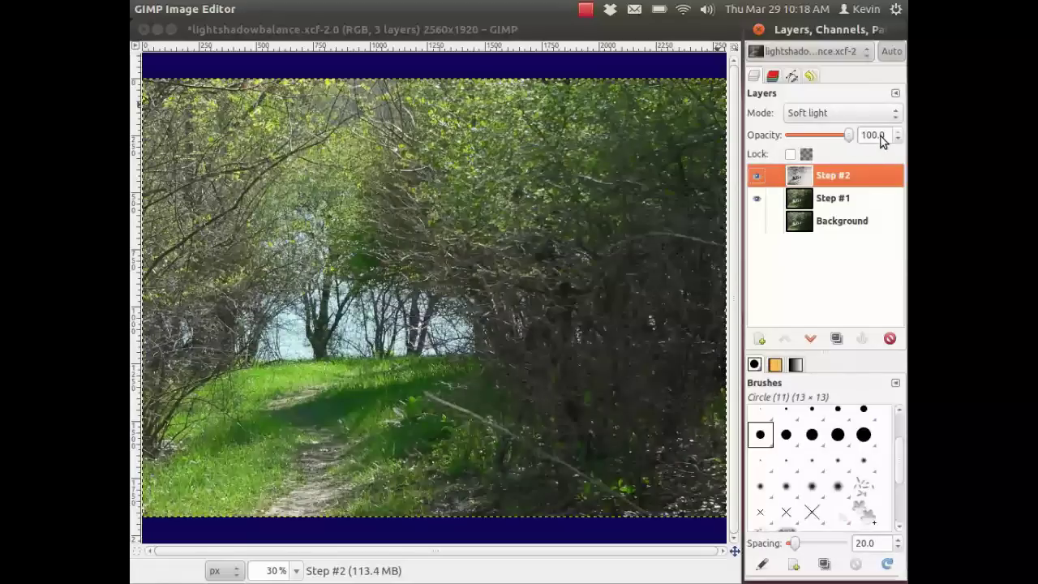
- Set Step #2 opacity to 50 and duplicate it as Step #3
double_click(873, 135)
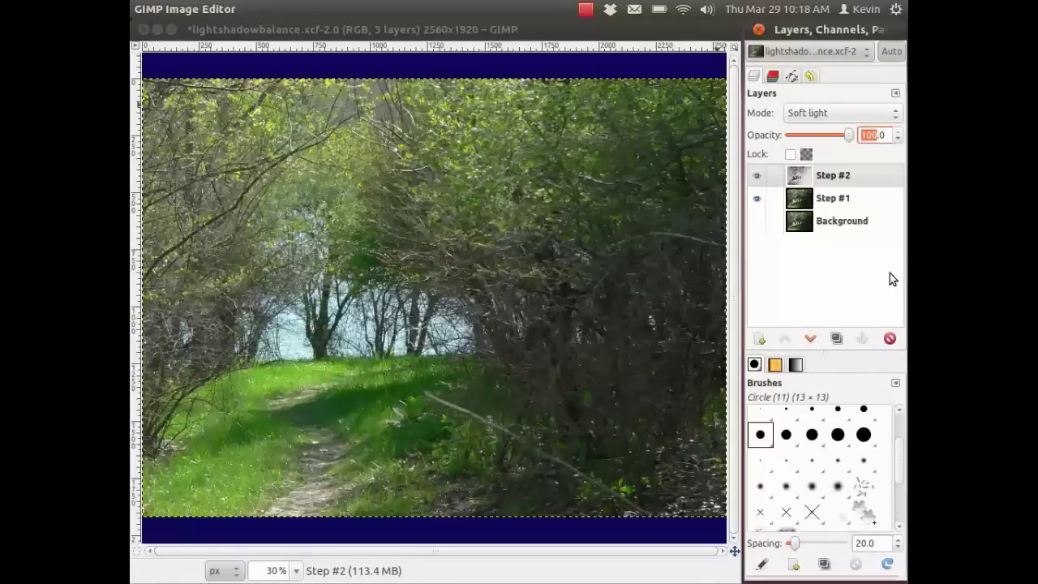
text(50)
key(Return)
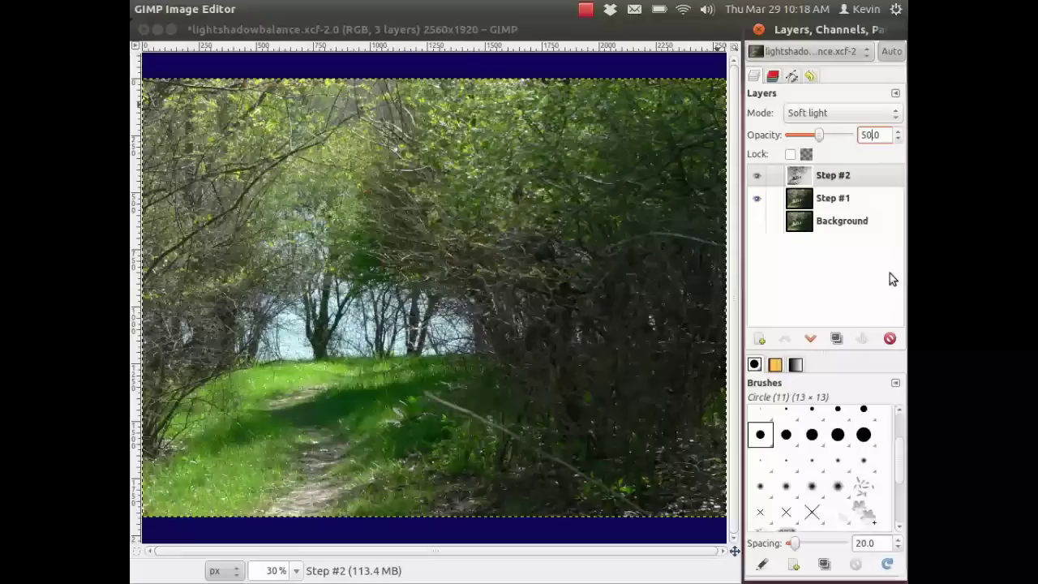
click(840, 340)
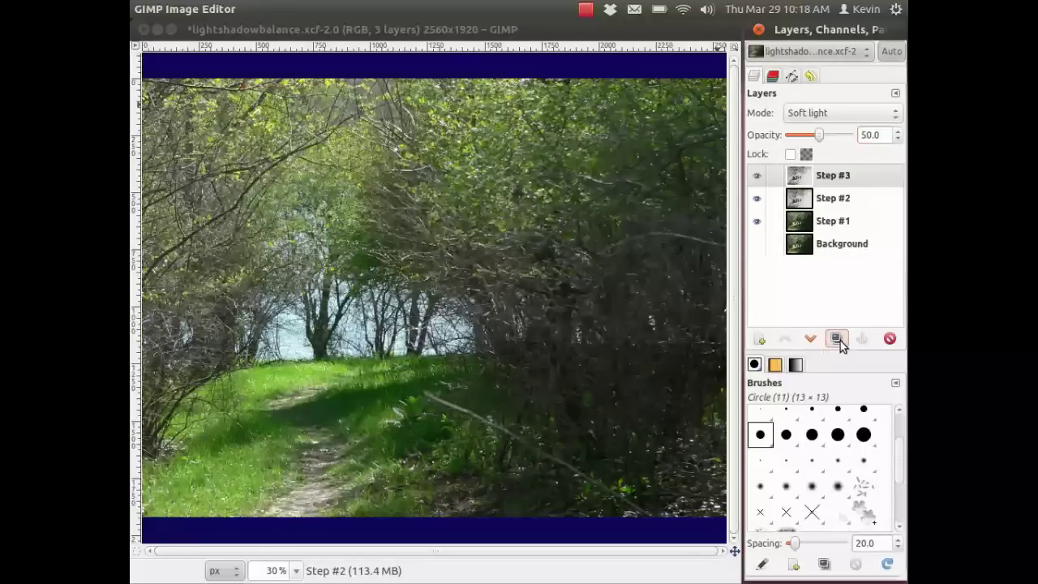
- Set Step #3's opacity to 75
click(867, 135)
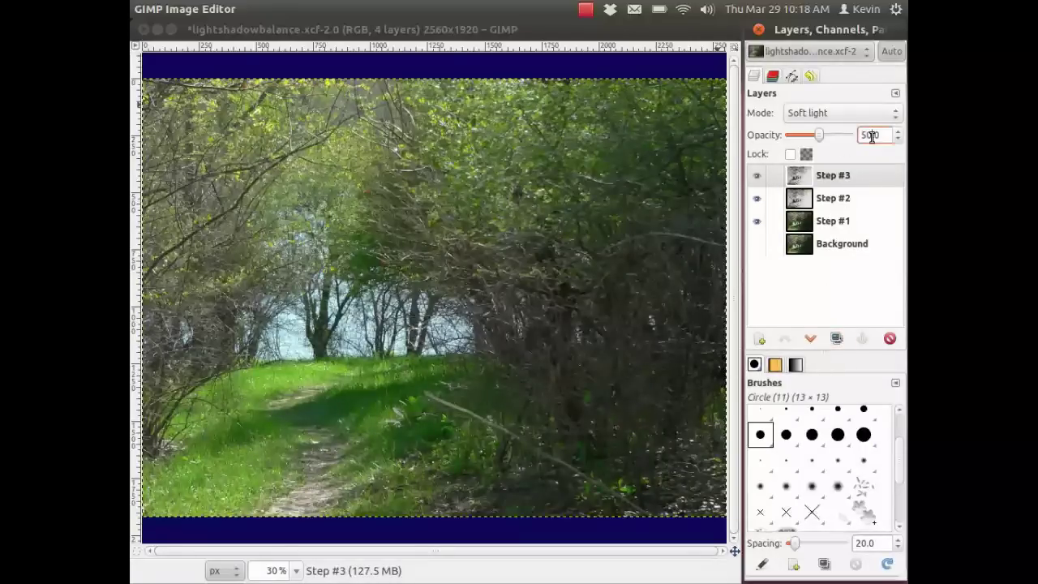
text(75)
key(Delete)
key(Return)
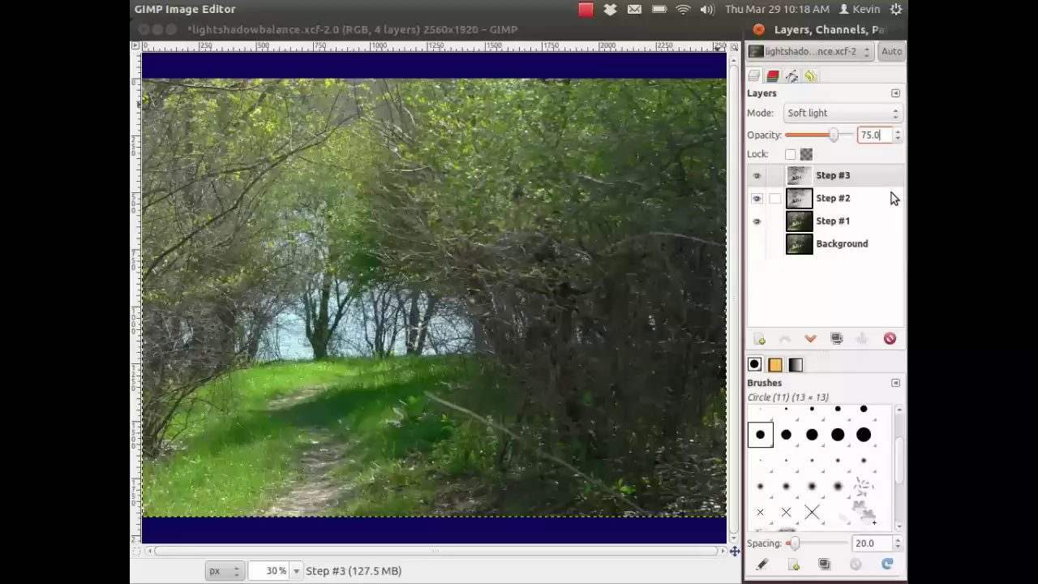
- Hide Step #3 and Step #2 to compare with Step #1, then show both again
click(756, 198)
click(757, 176)
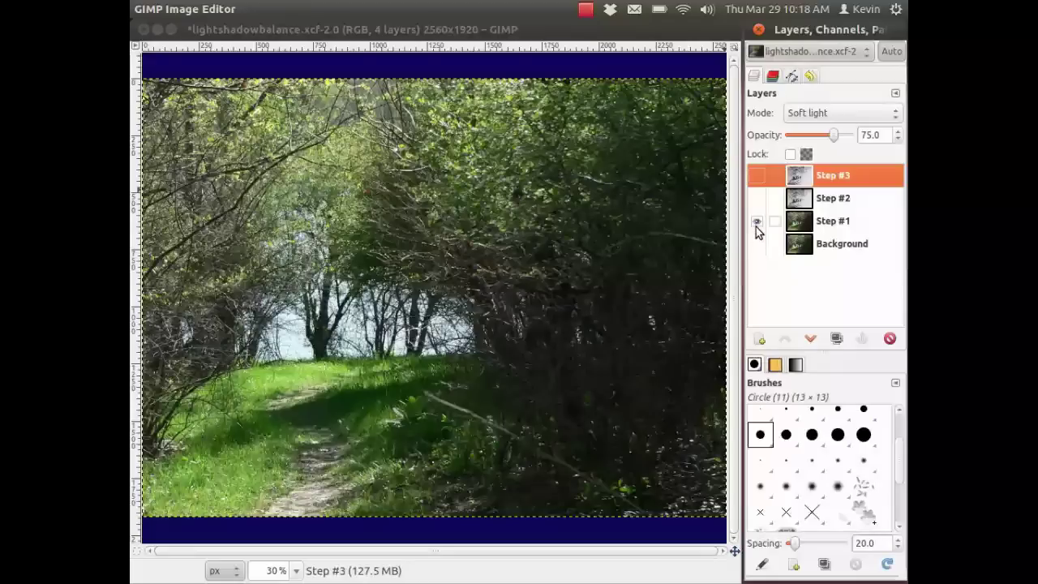
click(756, 198)
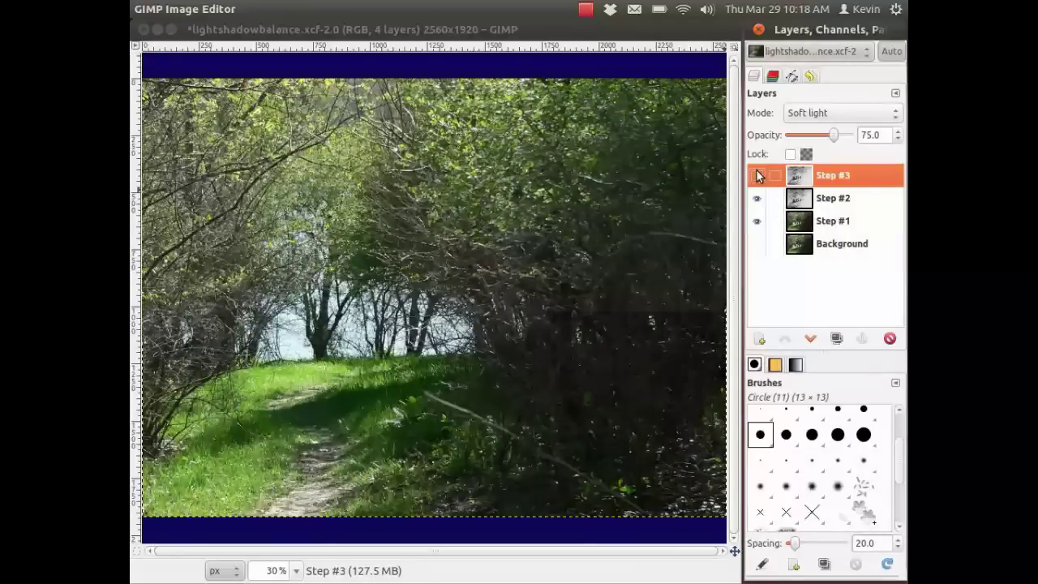
click(756, 176)
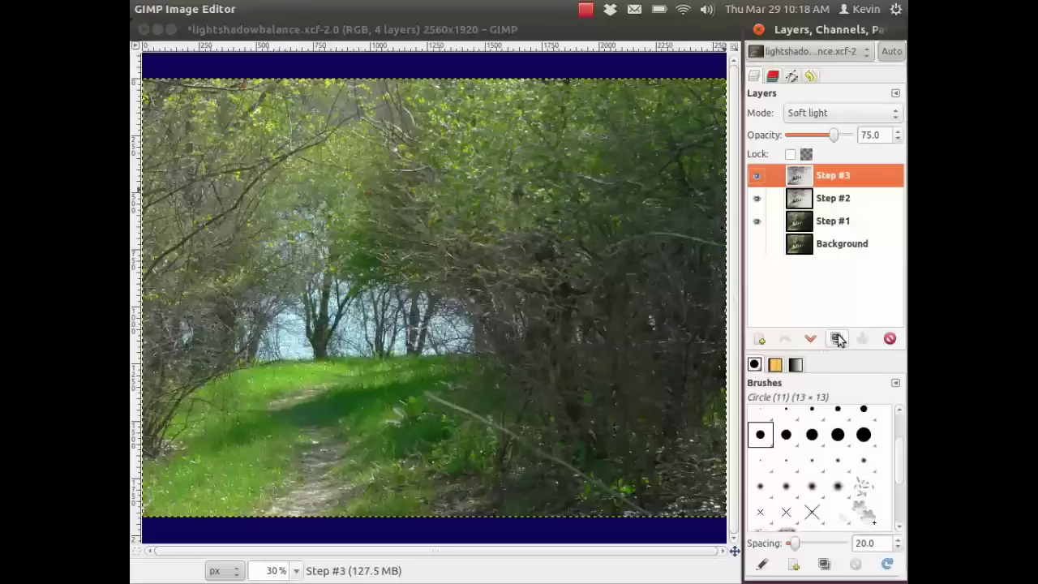
- Duplicate Step #1 as Step #4 and move it to the top of the stack
click(843, 219)
click(837, 338)
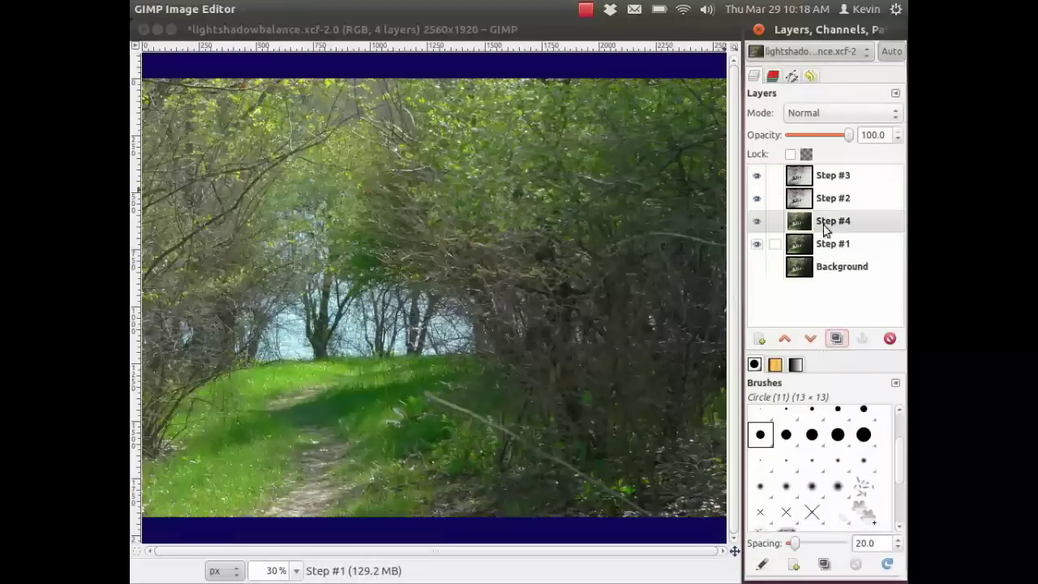
drag(832, 228, 843, 182)
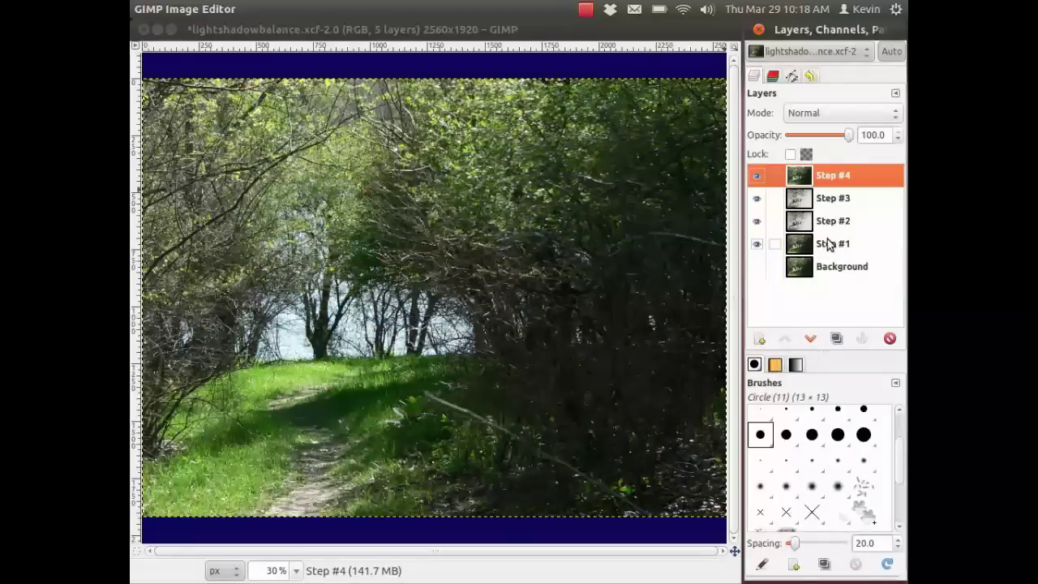
- Set Step #4 to Darken only mode at 37 opacity
click(820, 113)
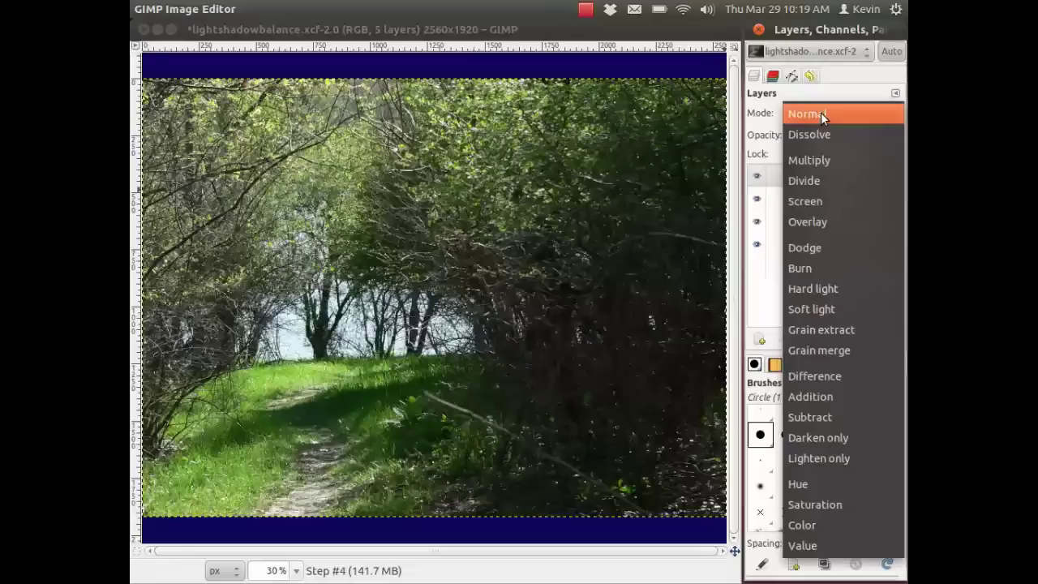
click(826, 437)
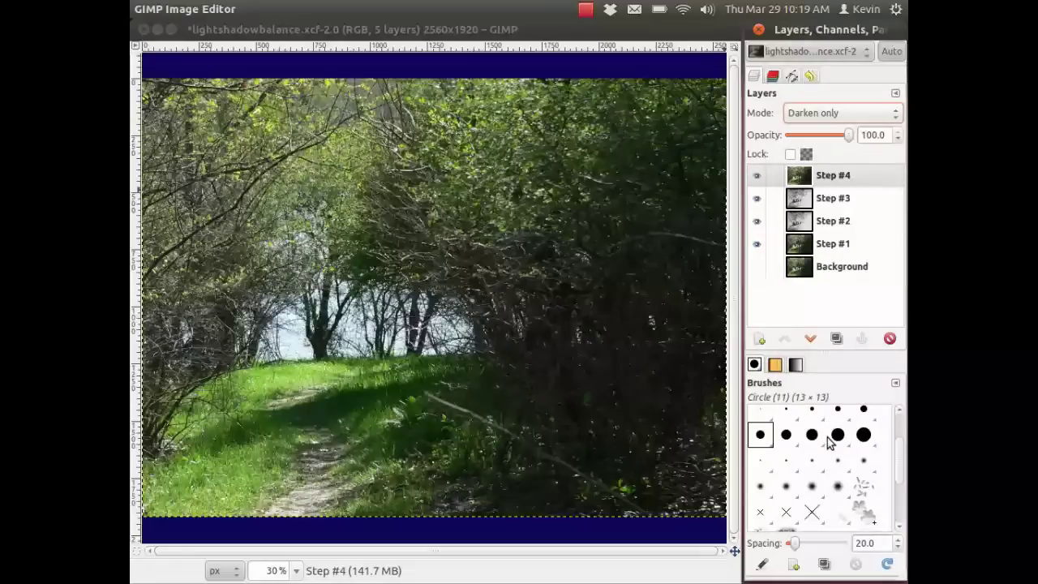
double_click(876, 135)
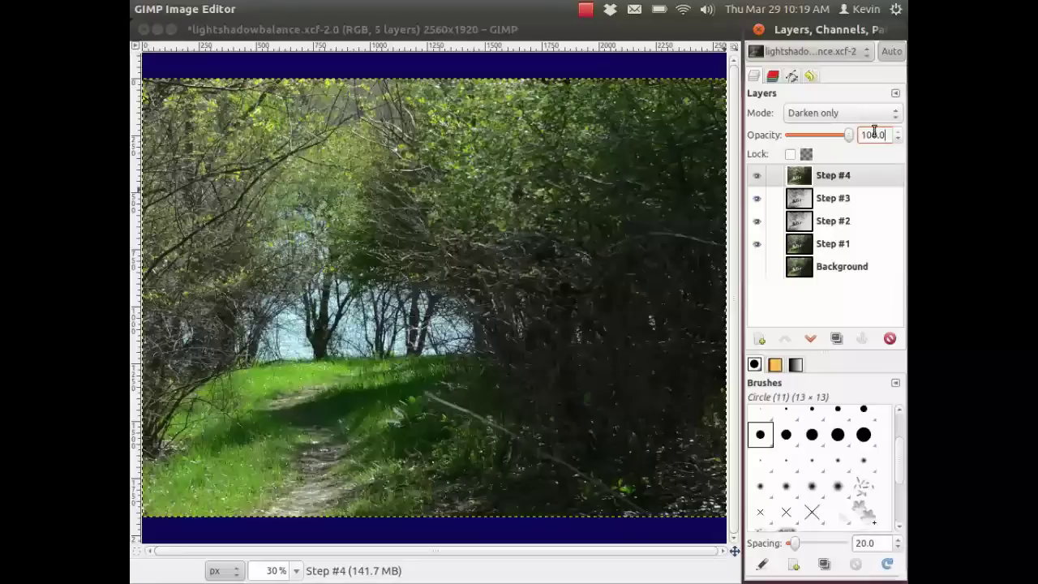
text(37)
key(Return)
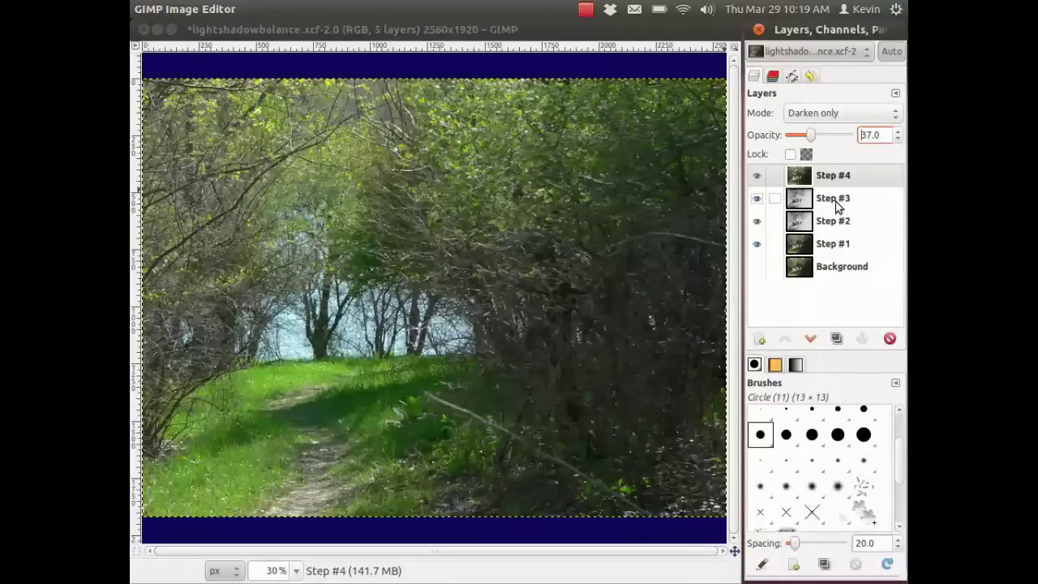
- Save lightshadowbalance.xcf, review the Step #2–#4 blend settings, and toggle Step #4 off and on
click(841, 252)
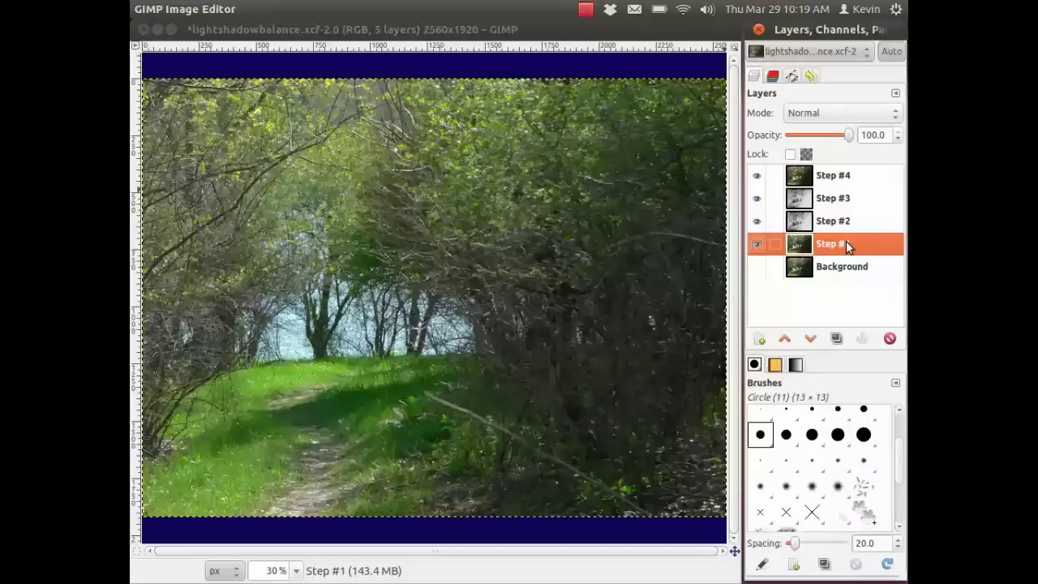
key(ctrl+s)
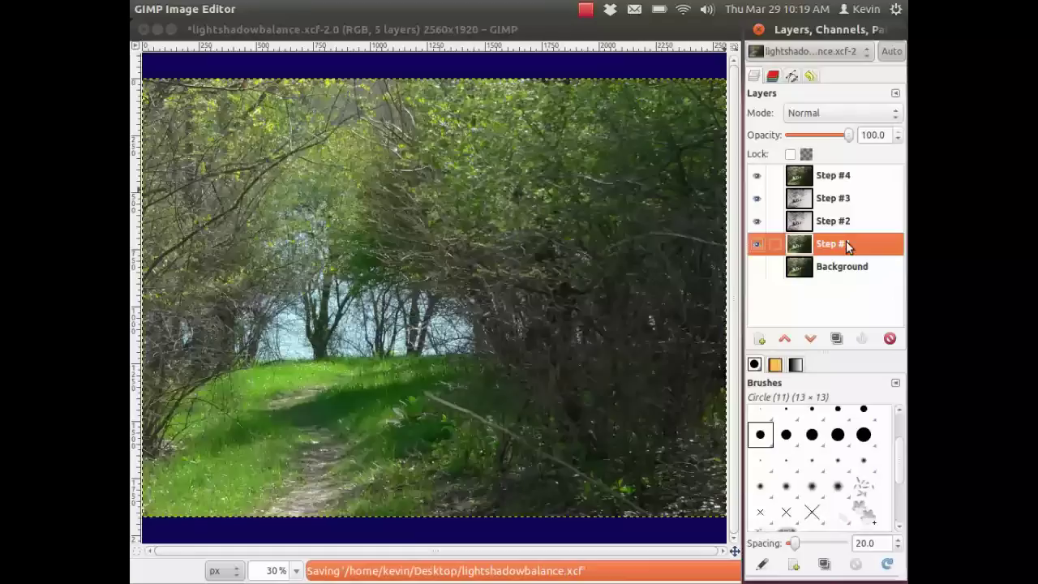
click(827, 230)
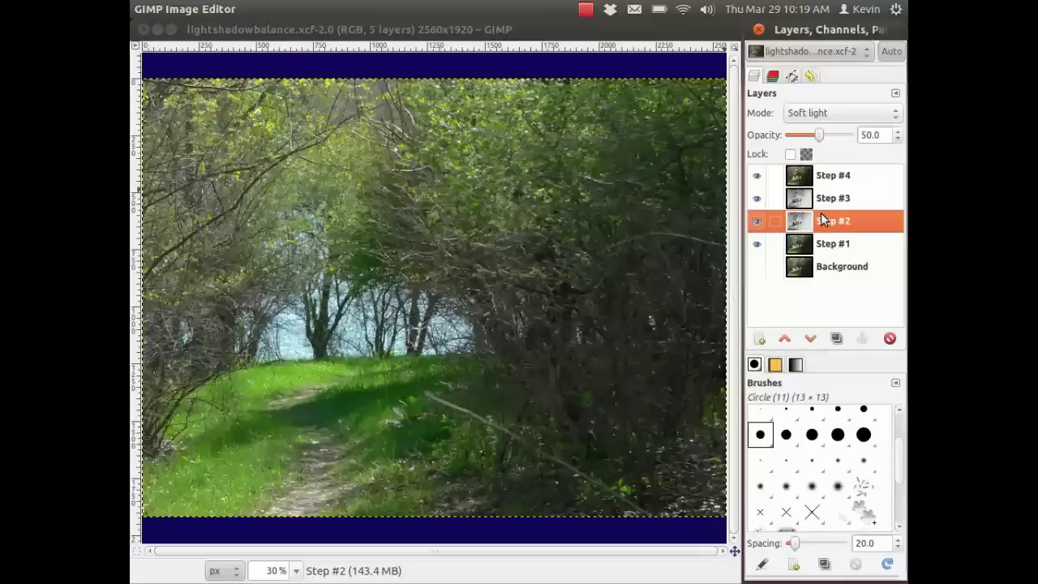
click(833, 200)
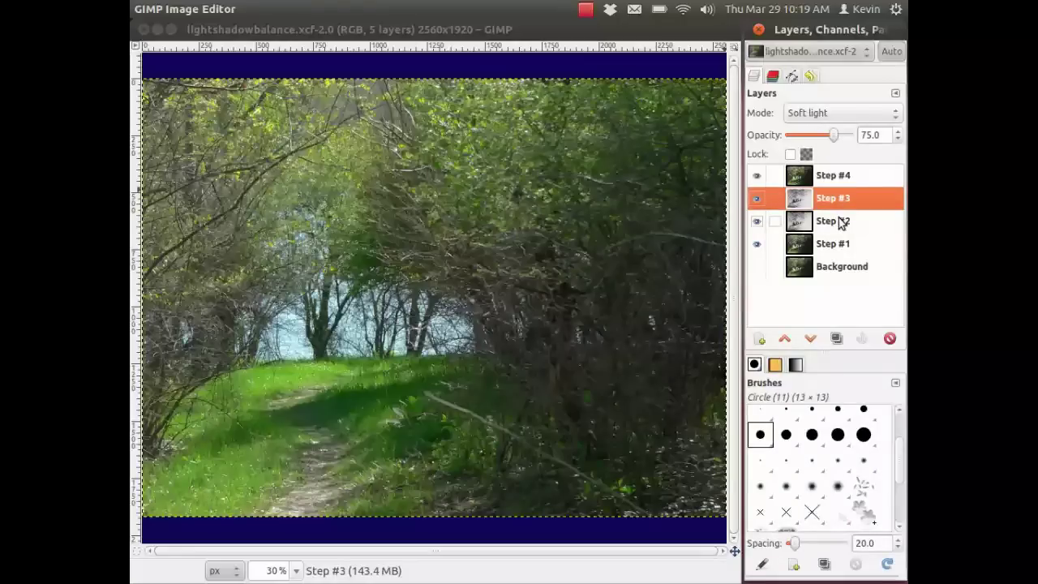
click(840, 222)
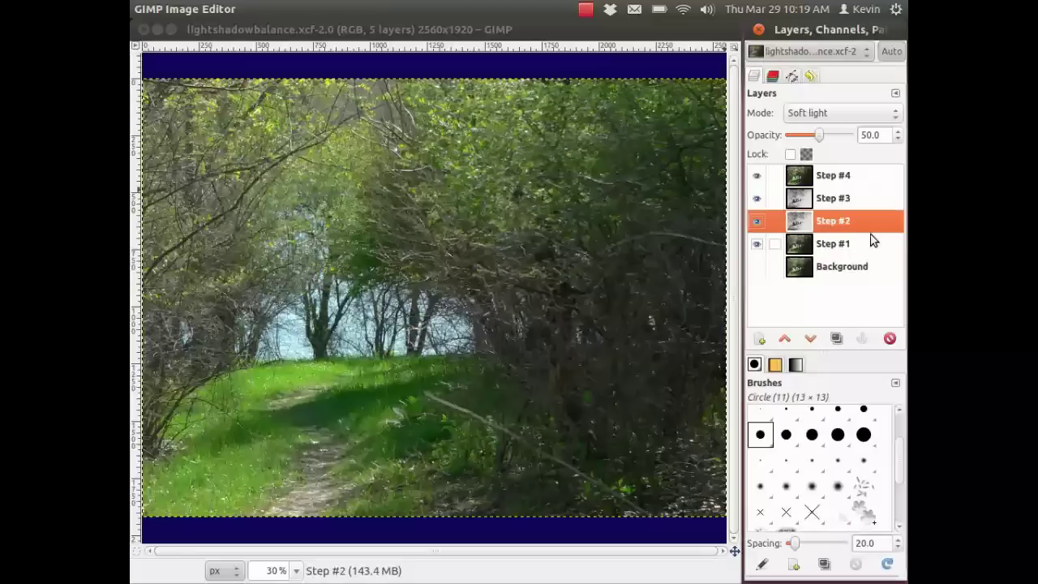
click(866, 198)
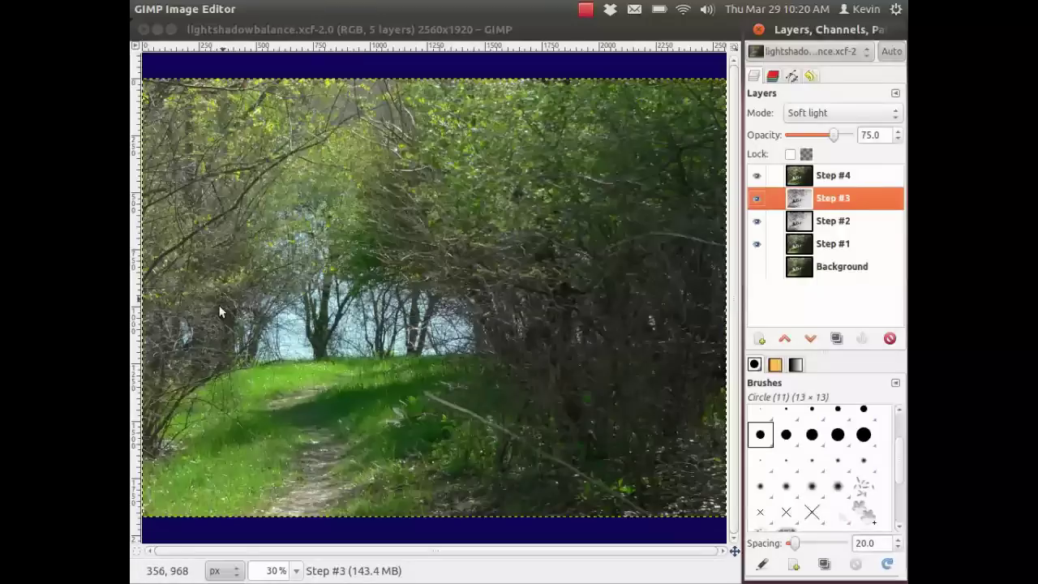
click(830, 178)
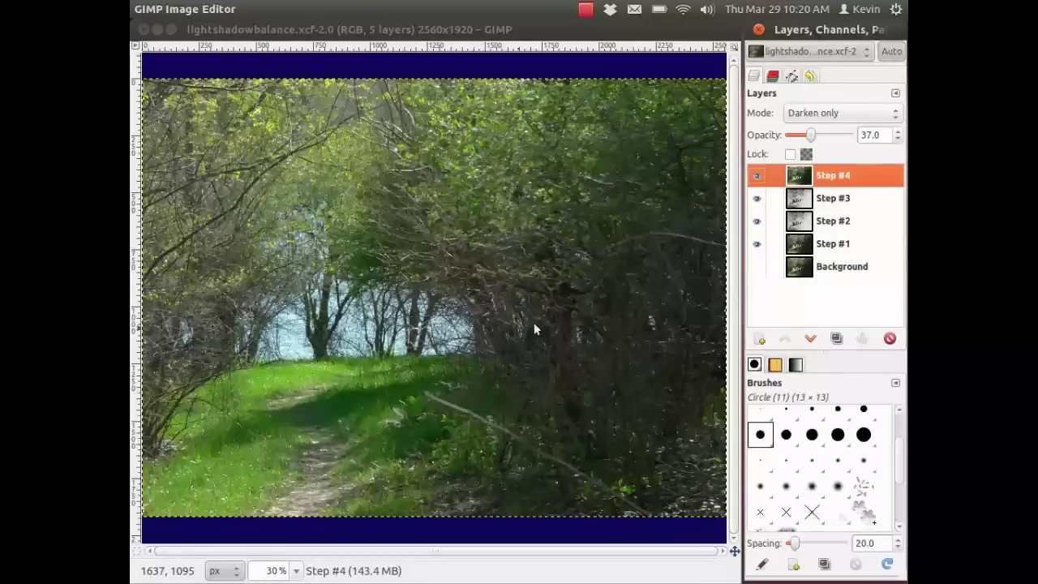
click(756, 178)
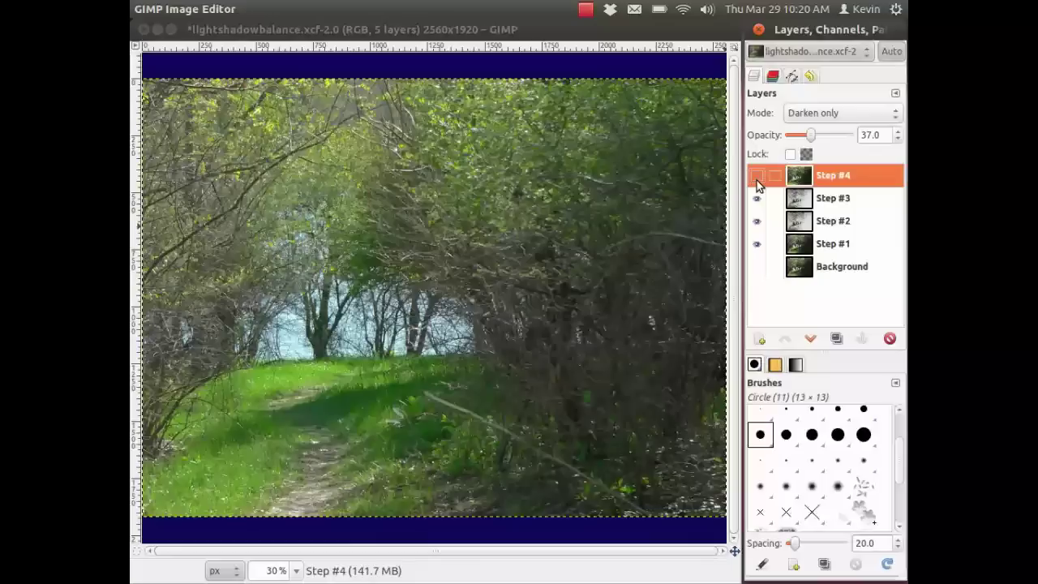
click(757, 177)
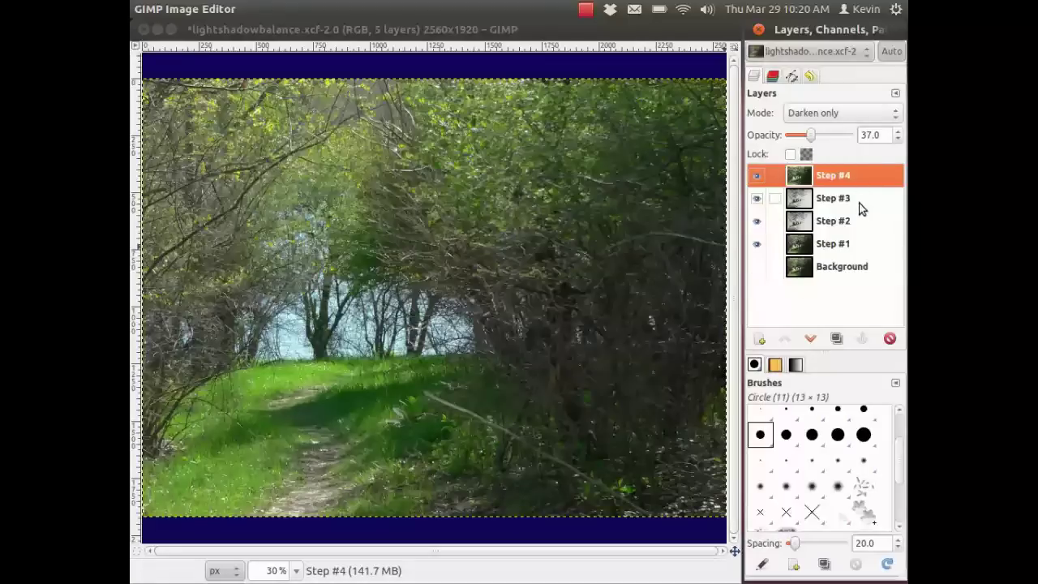
- Save again, make the Background layer visible, and merge all visible layers from Step #4's menu
key(ctrl+s)
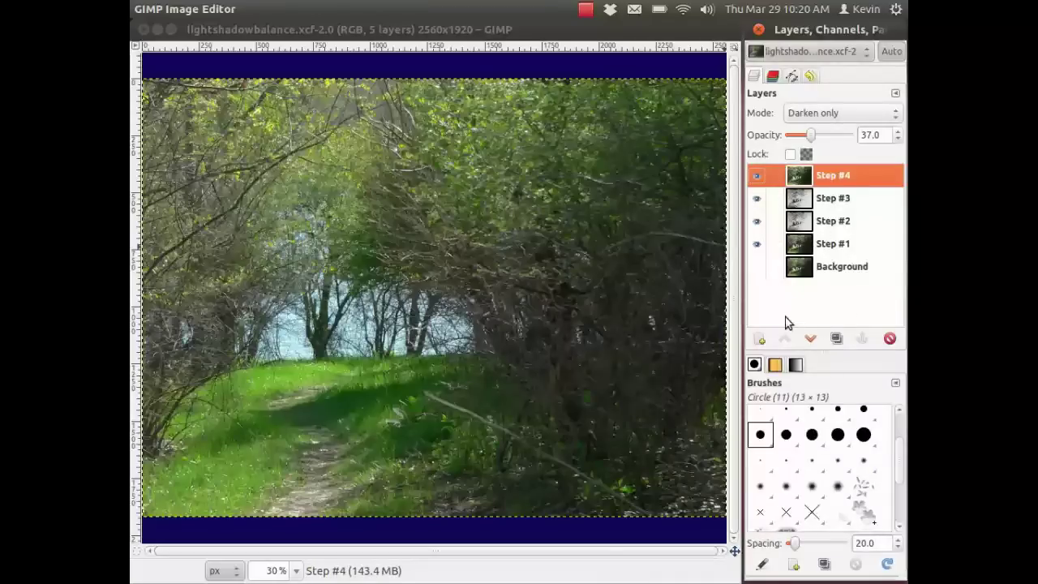
click(757, 268)
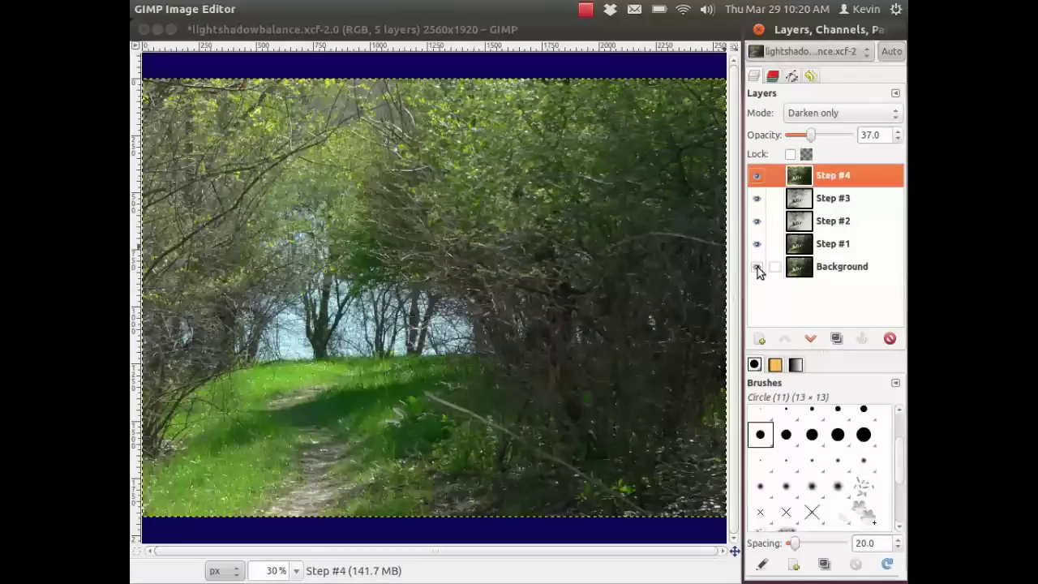
right_click(843, 186)
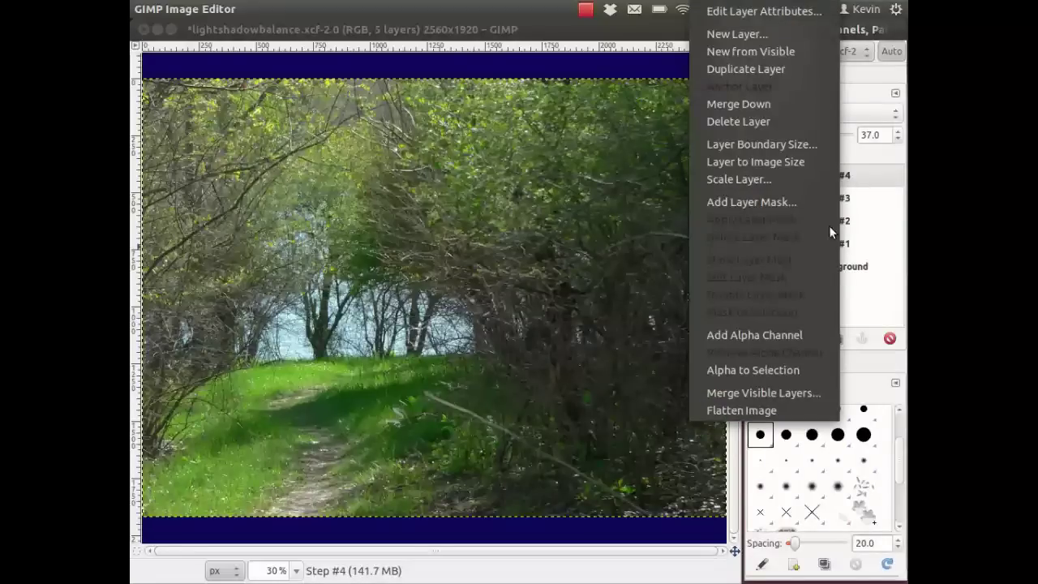
click(785, 393)
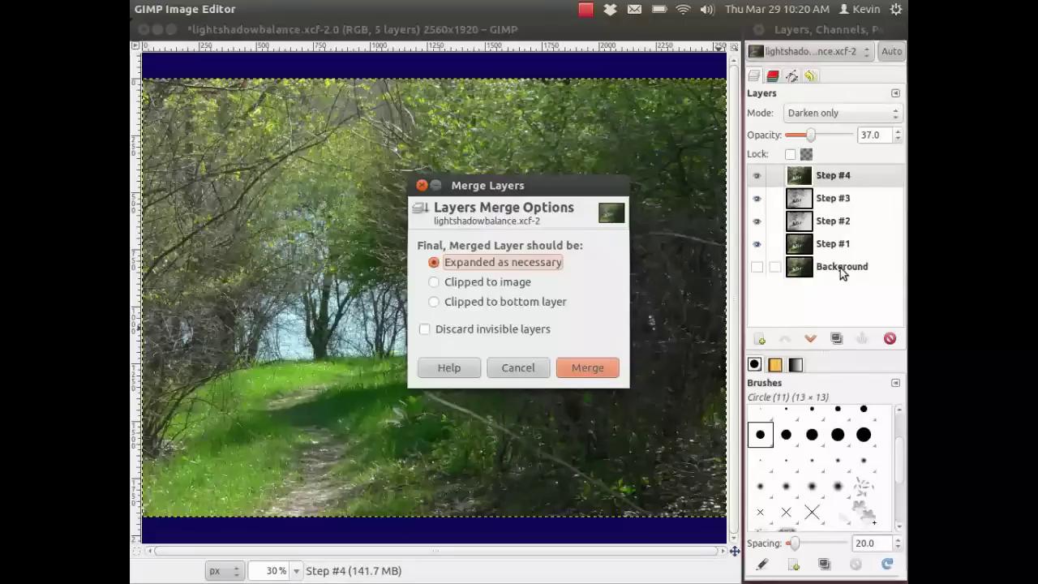
click(591, 370)
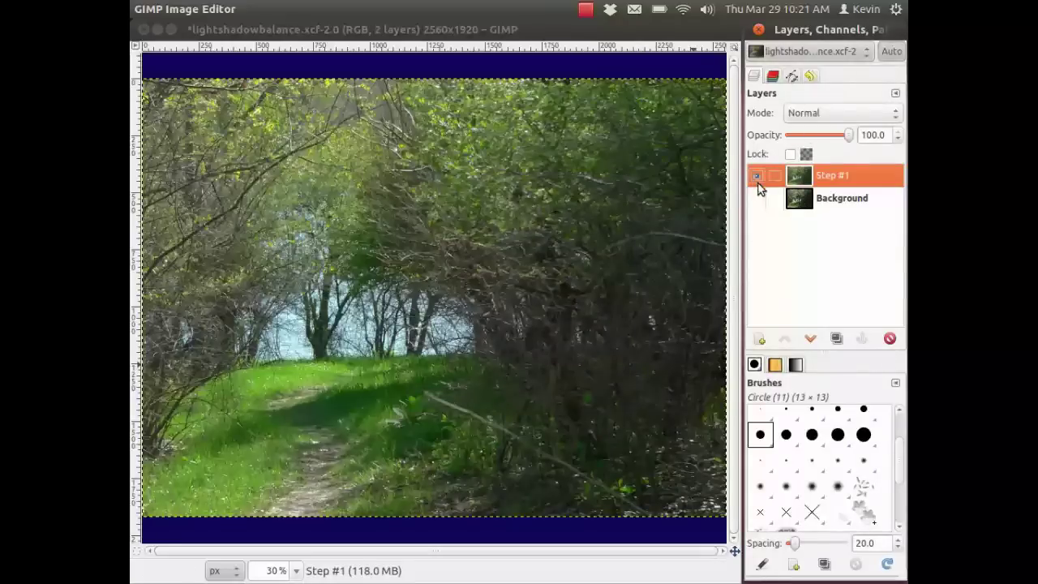
- Toggle the Background and merged Step #1 layers to compare, leaving the Background hidden
click(756, 198)
click(756, 198)
click(756, 176)
click(756, 176)
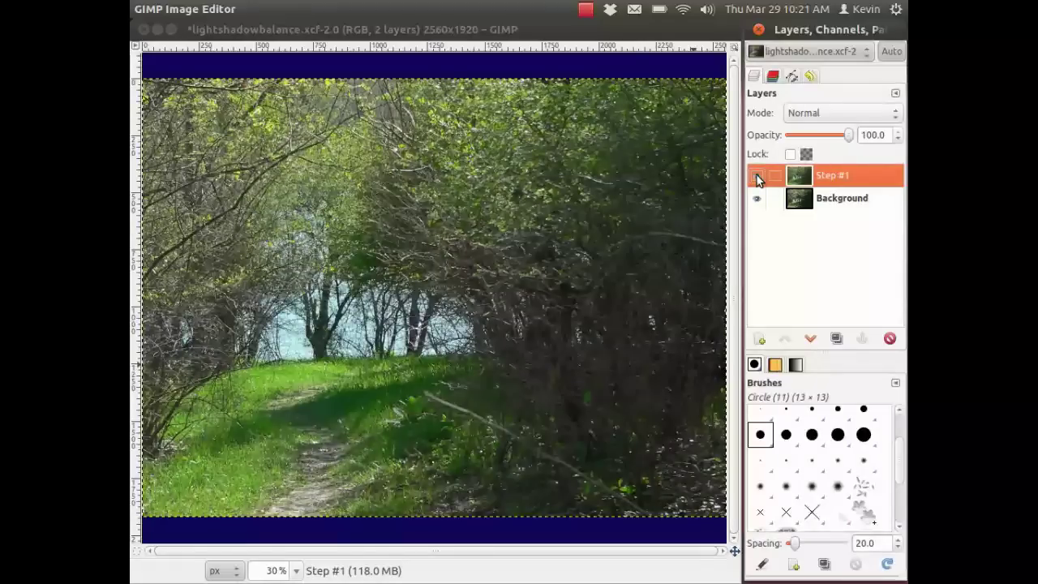
click(756, 176)
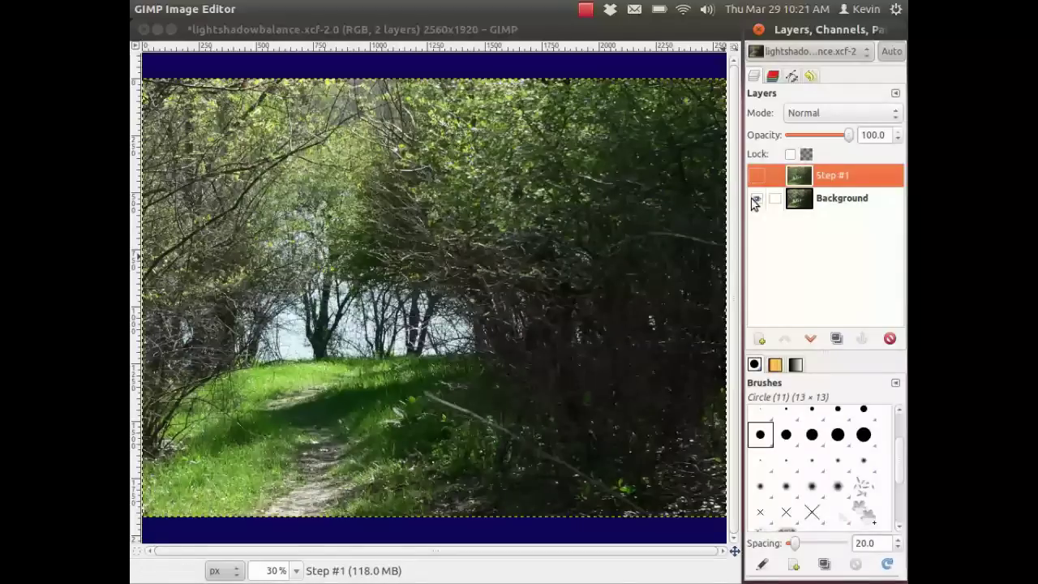
click(758, 177)
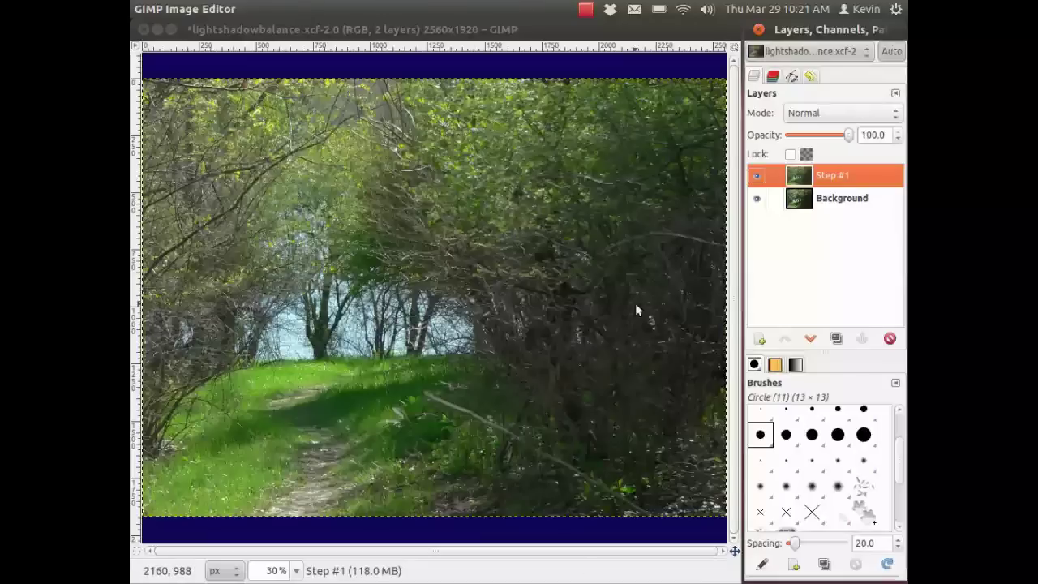
click(756, 198)
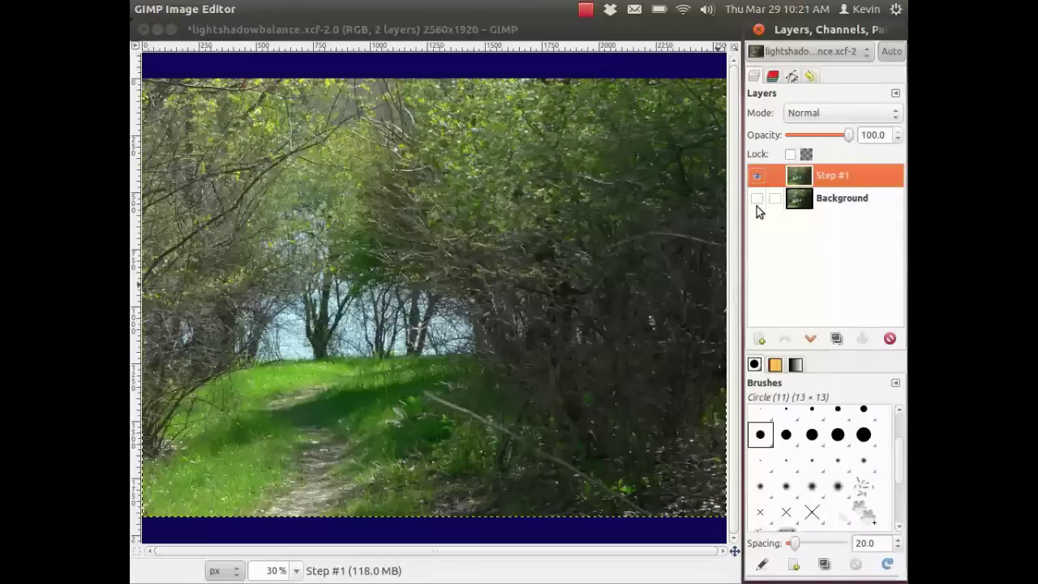
- Duplicate the merged Step #1 layer and rename the copy to Levels
click(837, 339)
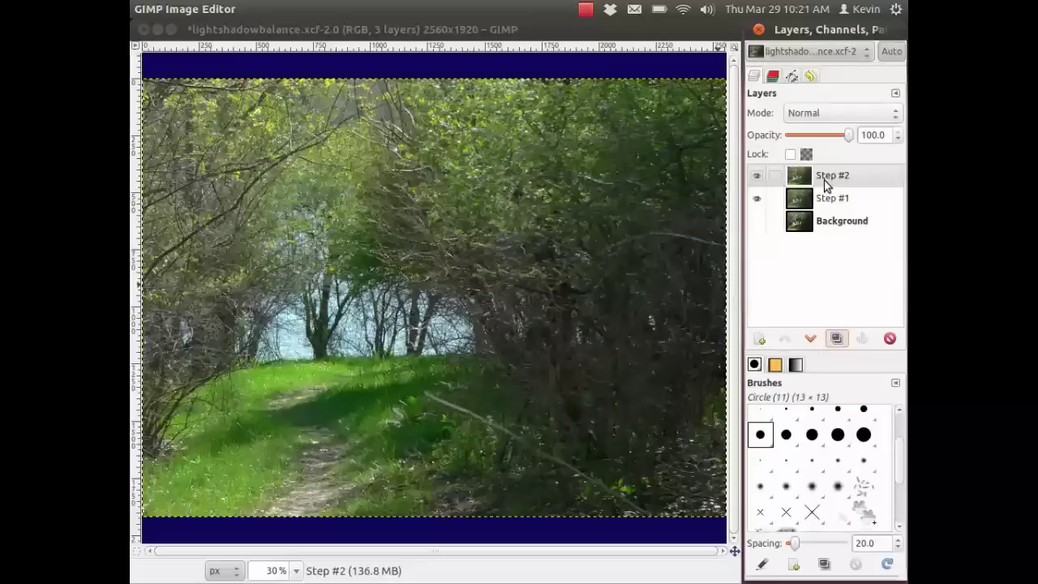
right_click(823, 179)
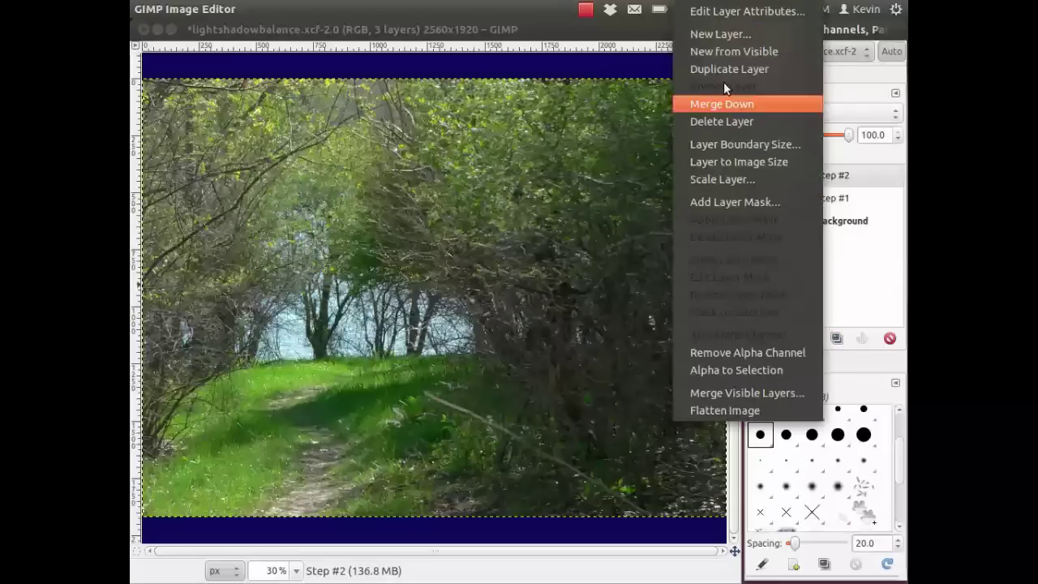
click(747, 11)
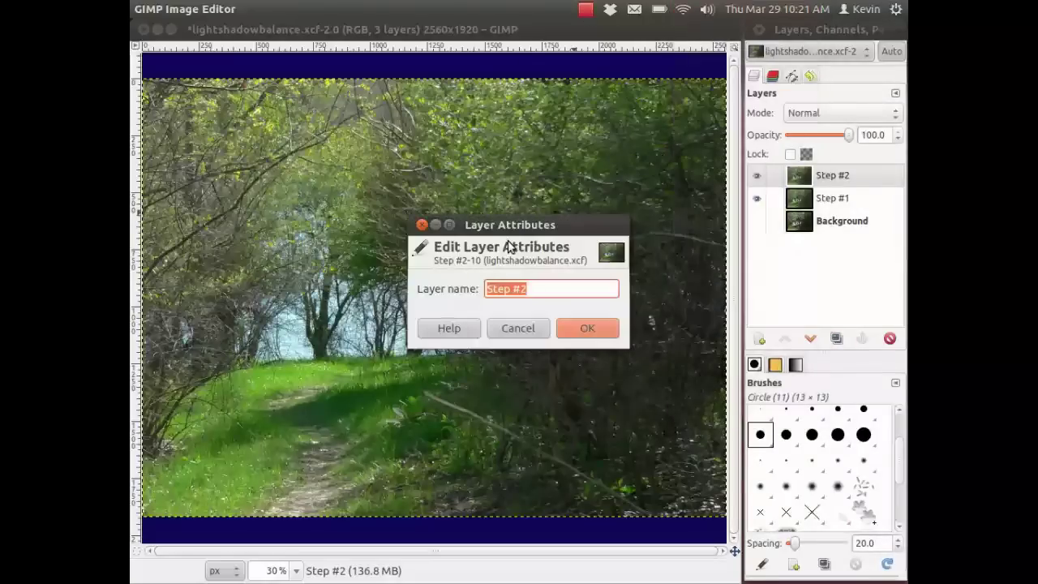
text(Levels)
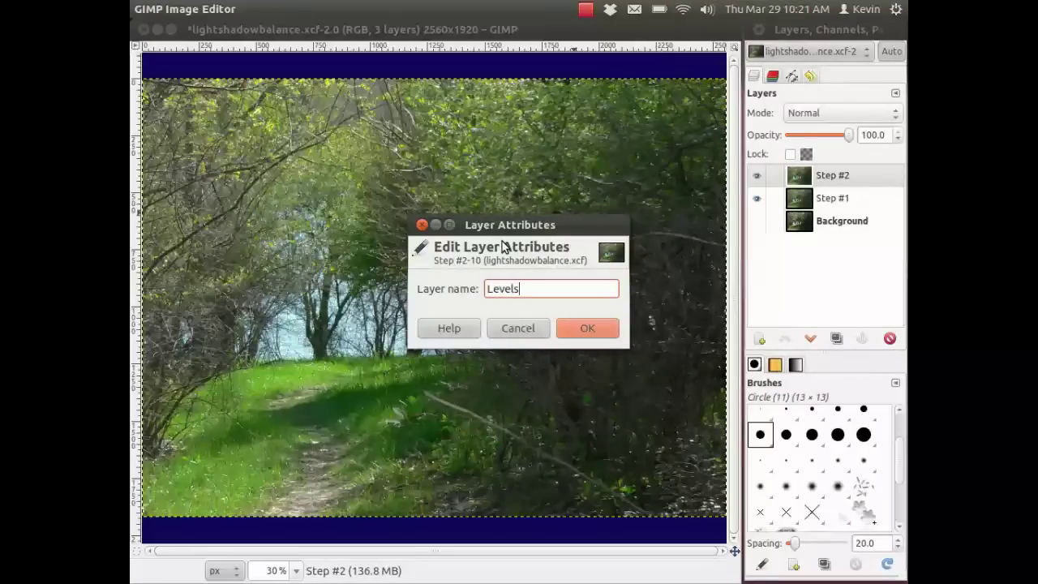
key(Return)
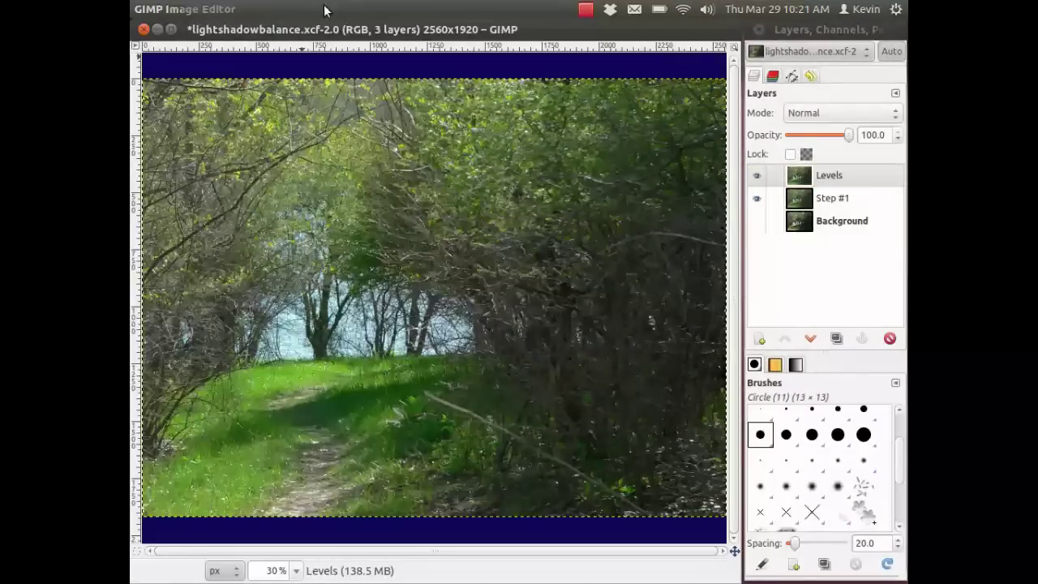
- Apply Levels with input black 20, white 200 and gamma about 0.83
click(412, 9)
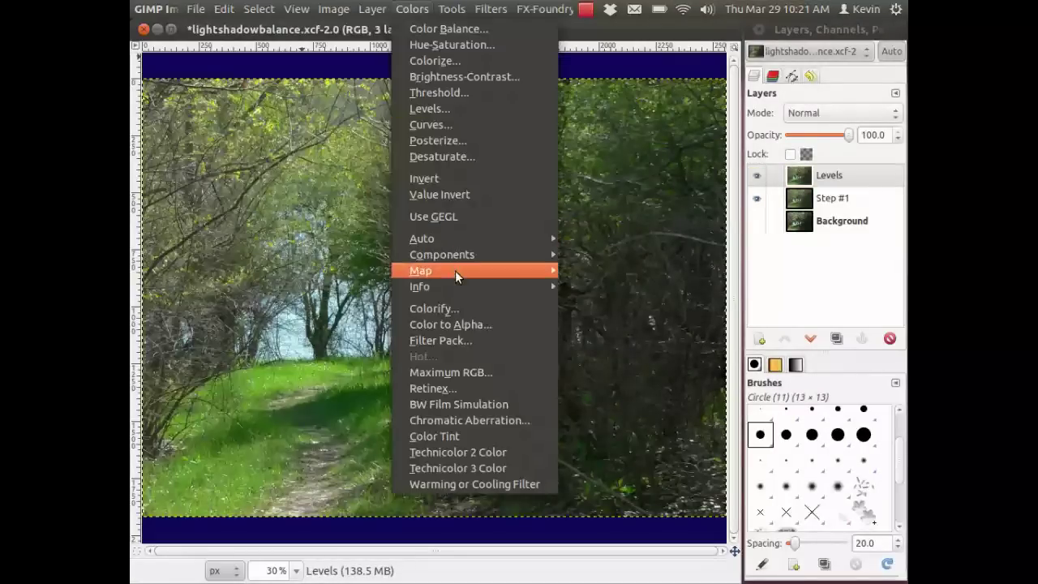
click(471, 113)
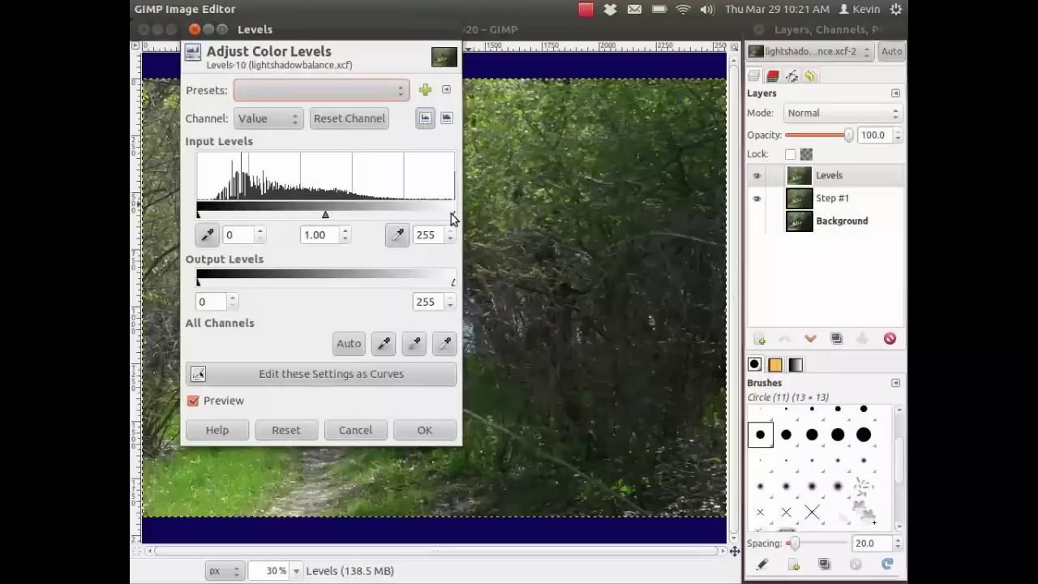
drag(453, 217, 397, 215)
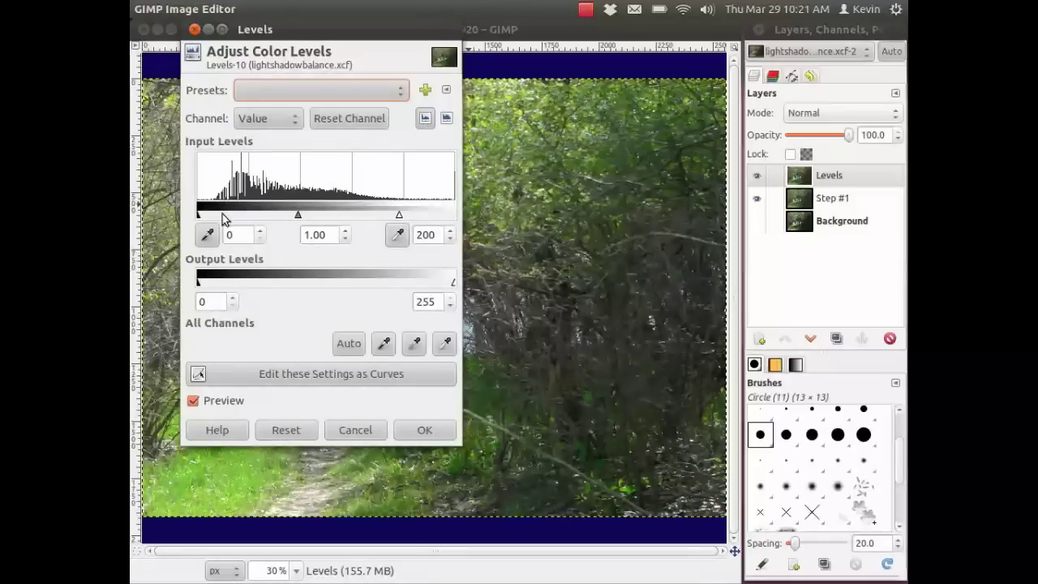
drag(199, 218, 217, 217)
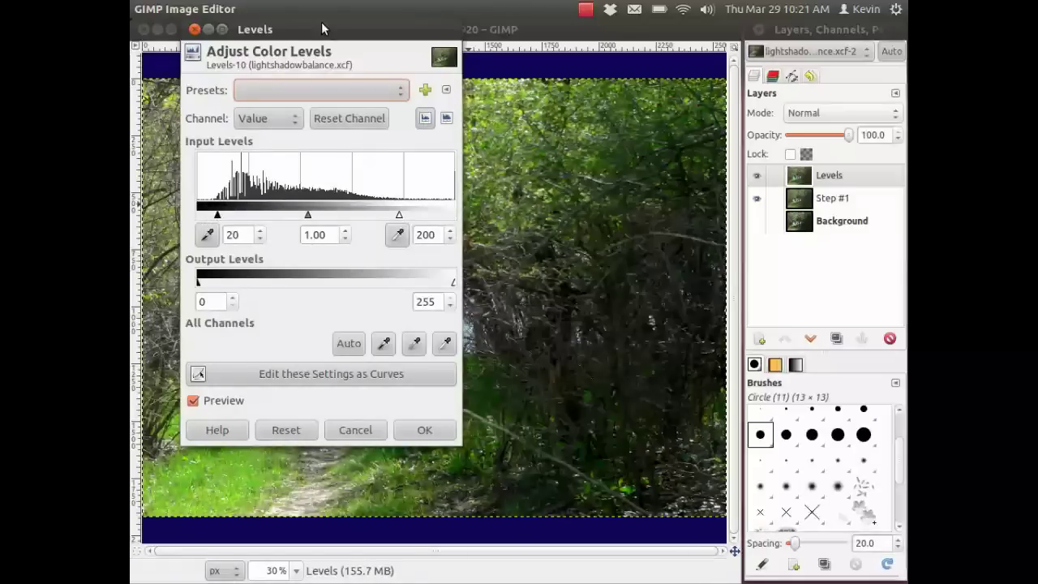
drag(321, 30, 766, 29)
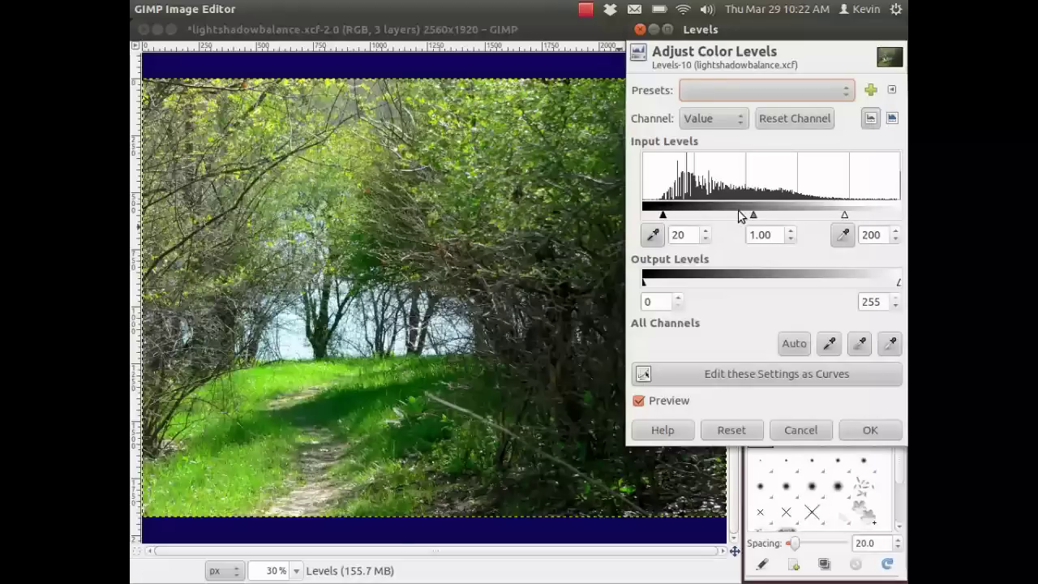
mouse_move(754, 215)
mouse_down()
mouse_move(771, 215)
mouse_move(760, 220)
mouse_up()
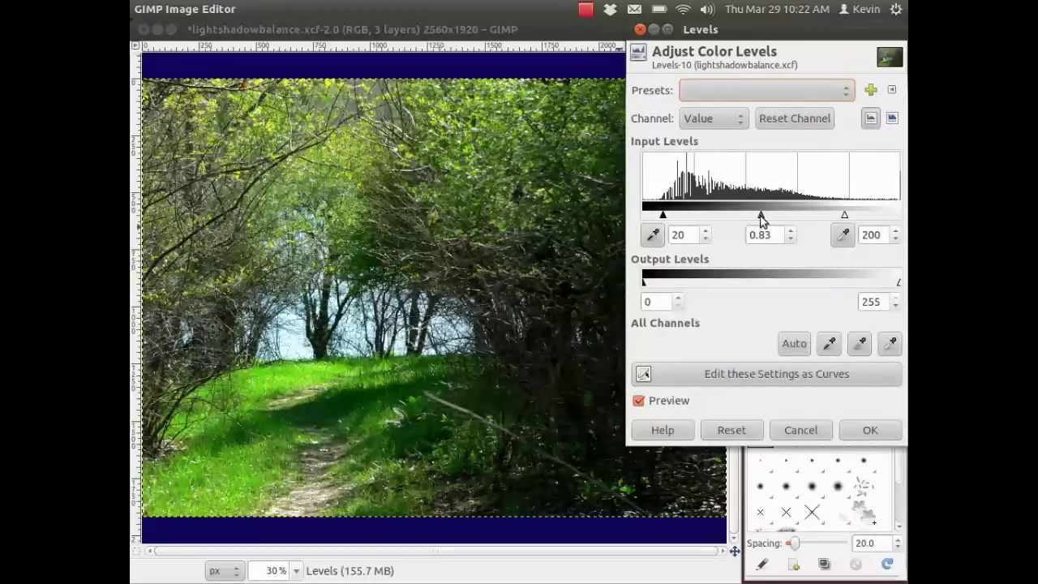
click(870, 433)
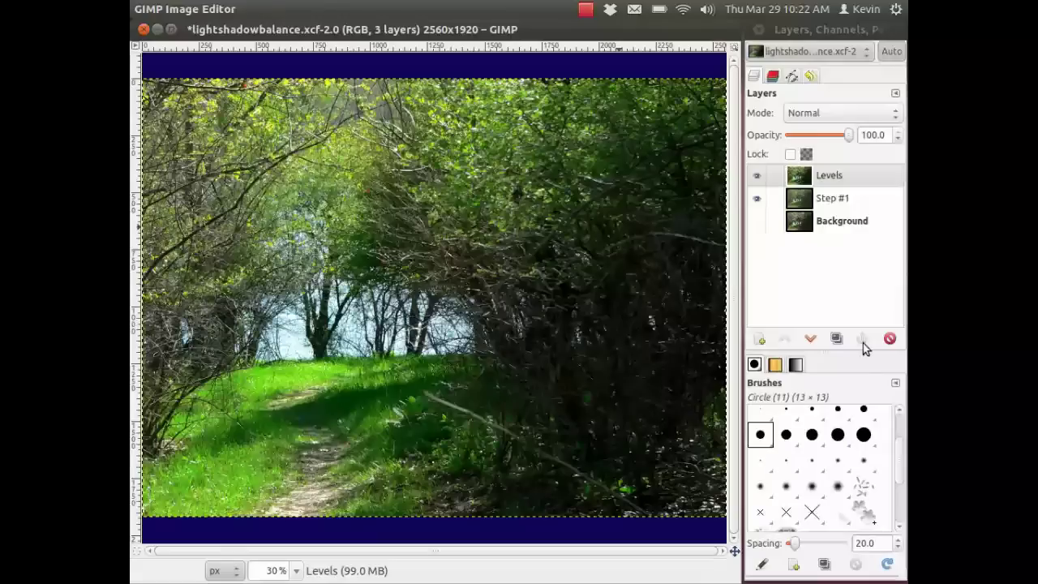
- Duplicate the Levels layer and rename the copy to Curves
click(836, 338)
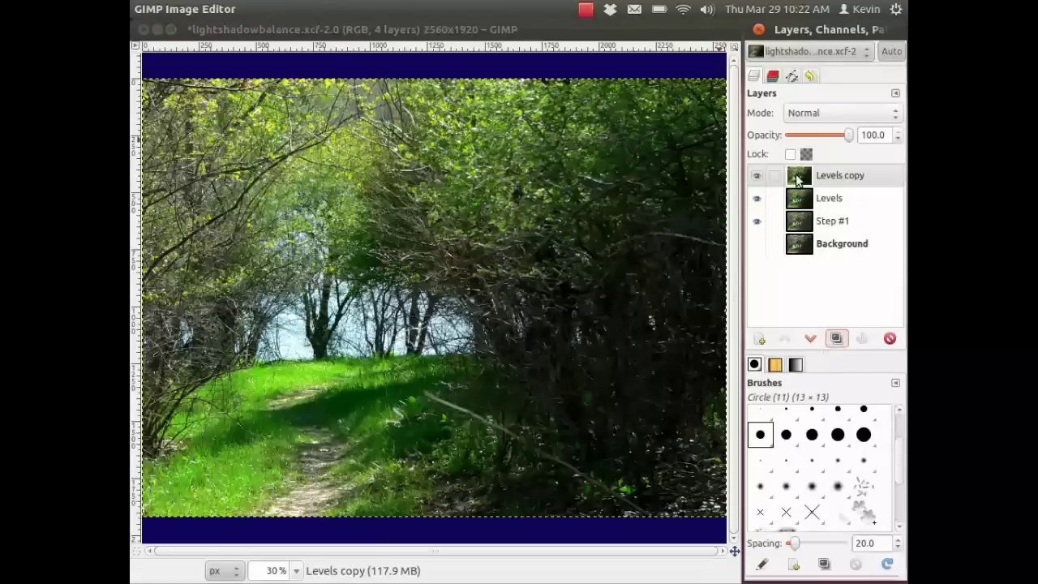
right_click(800, 180)
click(734, 12)
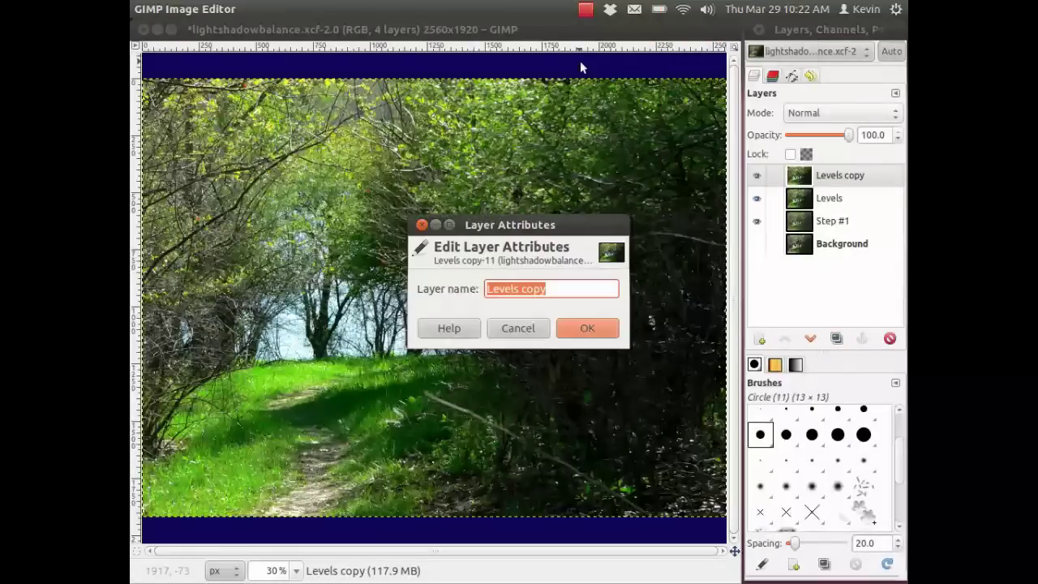
text(Curves)
key(Return)
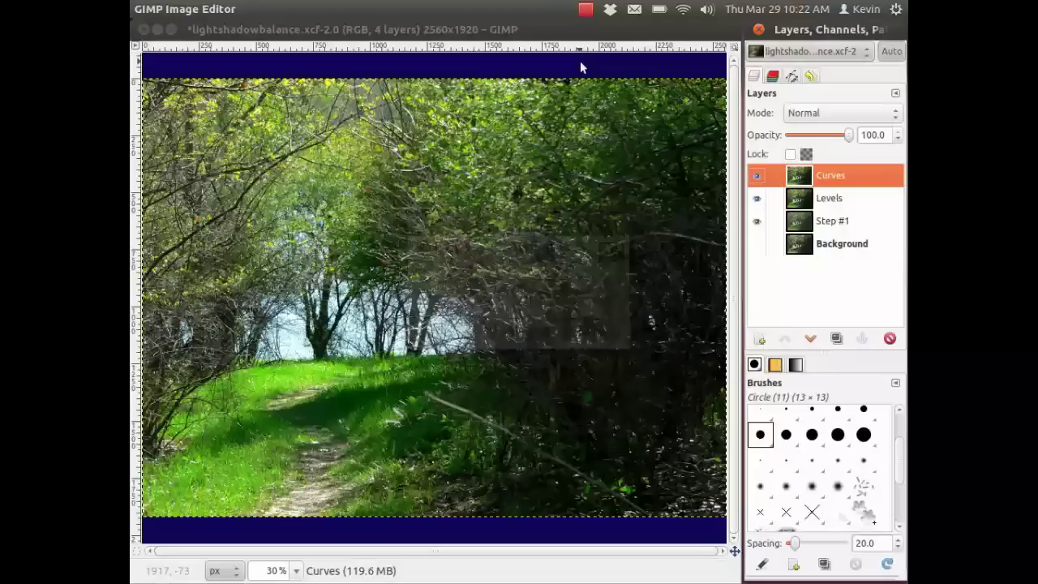
- Apply a Value curve through roughly 45→65 and 218→175 to lift shadows and soften highlights
click(427, 29)
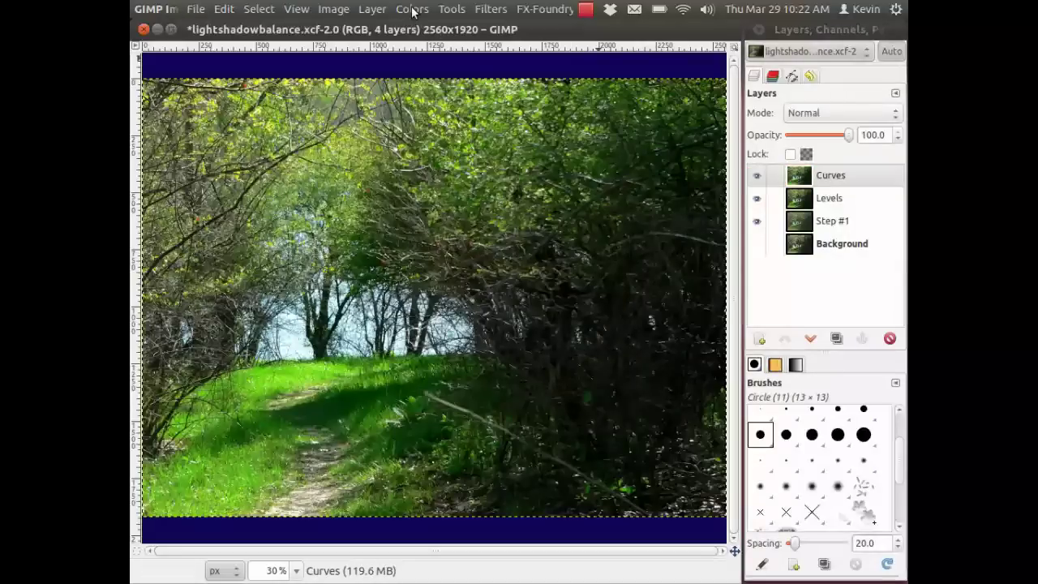
click(410, 8)
click(451, 124)
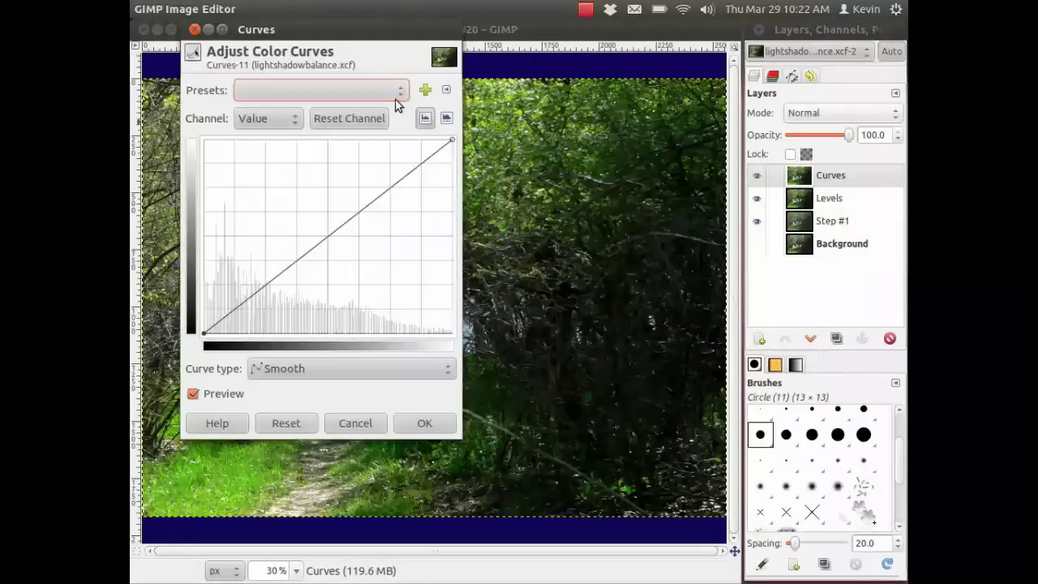
drag(336, 32, 756, 41)
drag(665, 324, 679, 331)
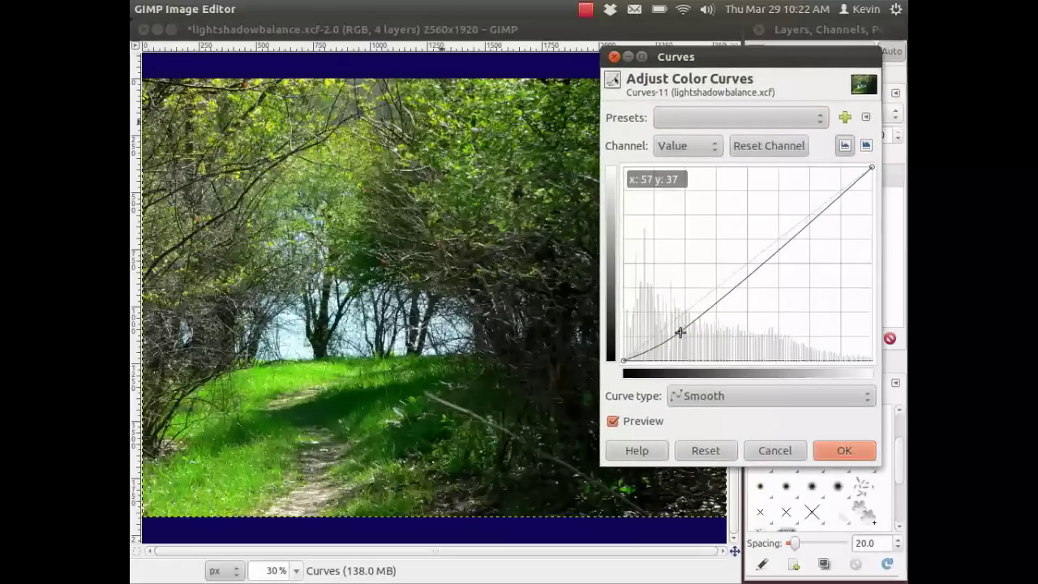
drag(811, 227, 812, 199)
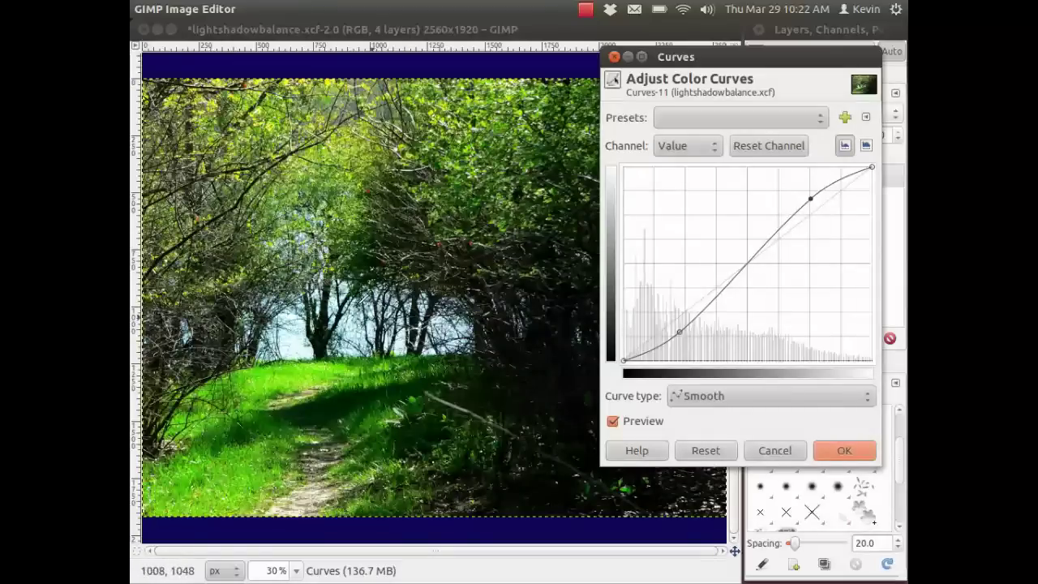
mouse_move(811, 212)
mouse_down()
mouse_move(811, 199)
mouse_move(831, 216)
mouse_up()
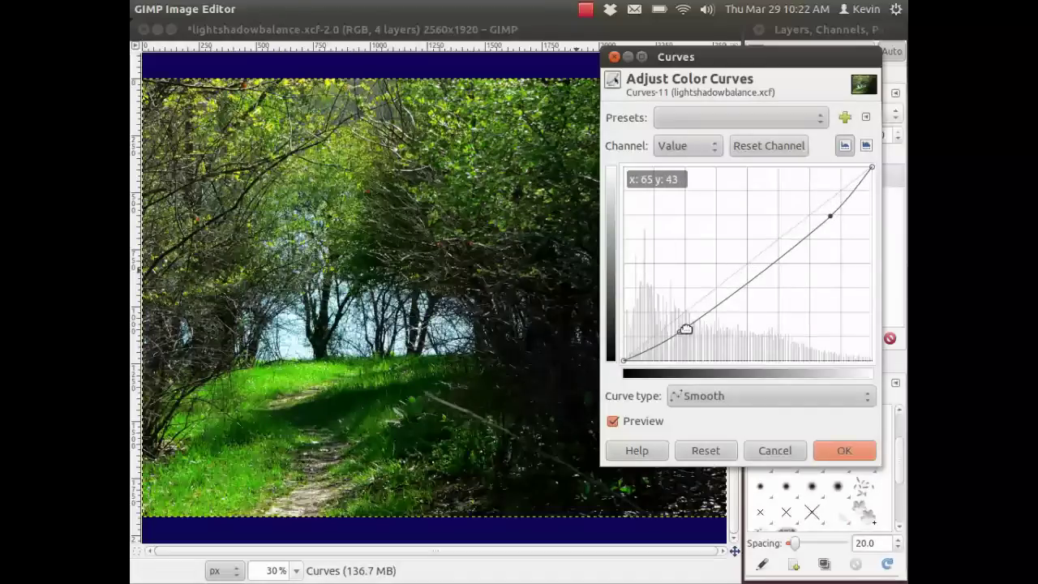
drag(680, 330, 671, 313)
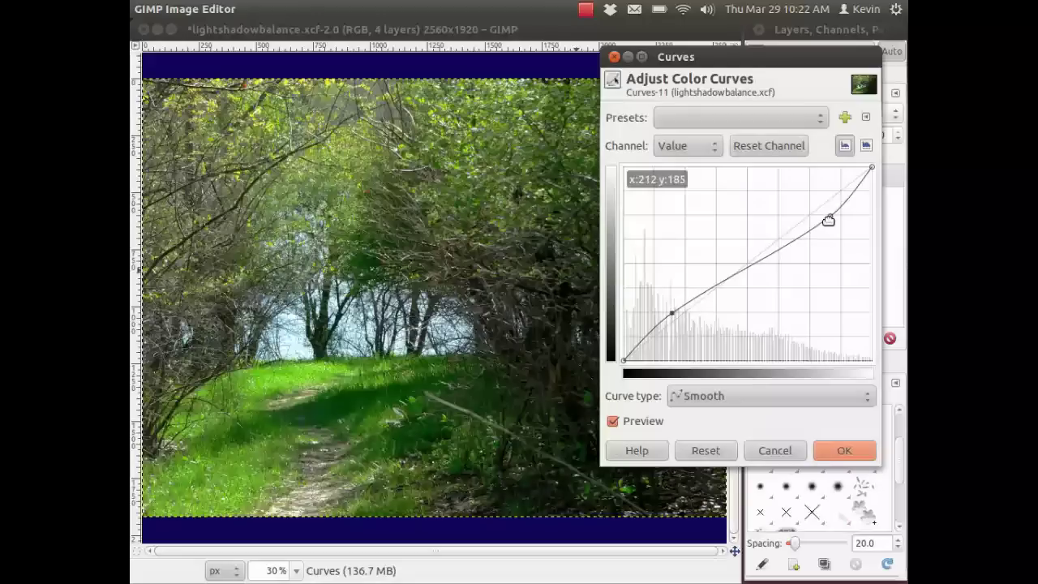
mouse_move(828, 219)
mouse_down()
mouse_move(862, 266)
mouse_move(865, 203)
mouse_move(835, 303)
mouse_move(845, 317)
mouse_move(835, 289)
mouse_move(838, 213)
mouse_move(848, 221)
mouse_up()
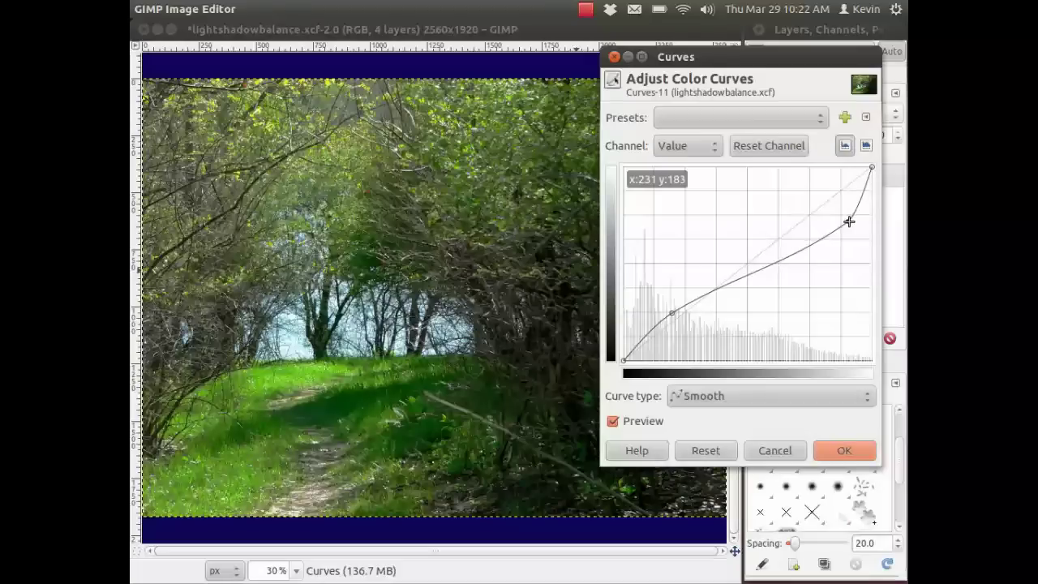
drag(848, 222, 836, 227)
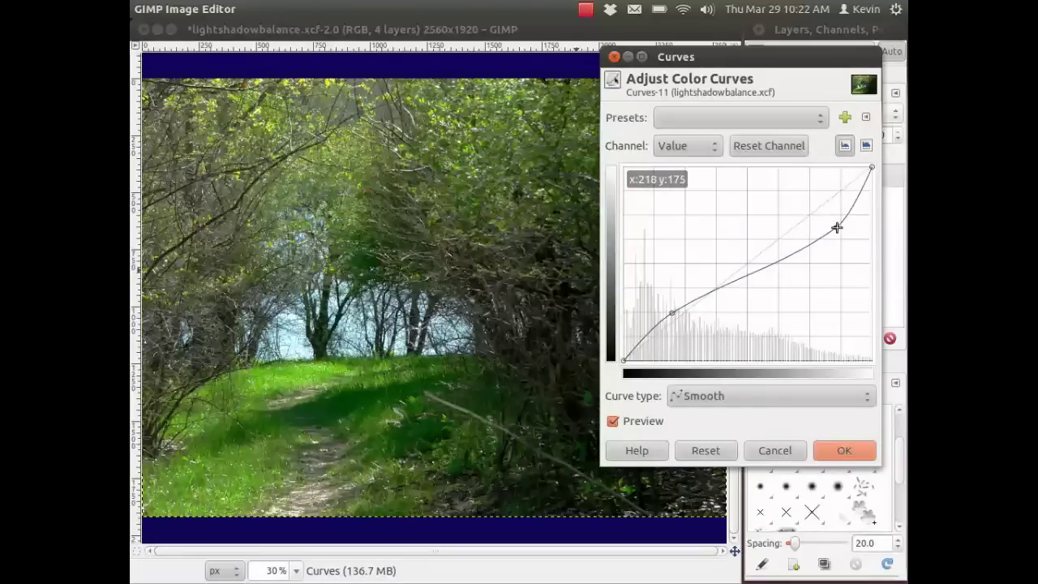
mouse_move(670, 312)
mouse_down()
mouse_move(668, 303)
mouse_move(670, 313)
mouse_up()
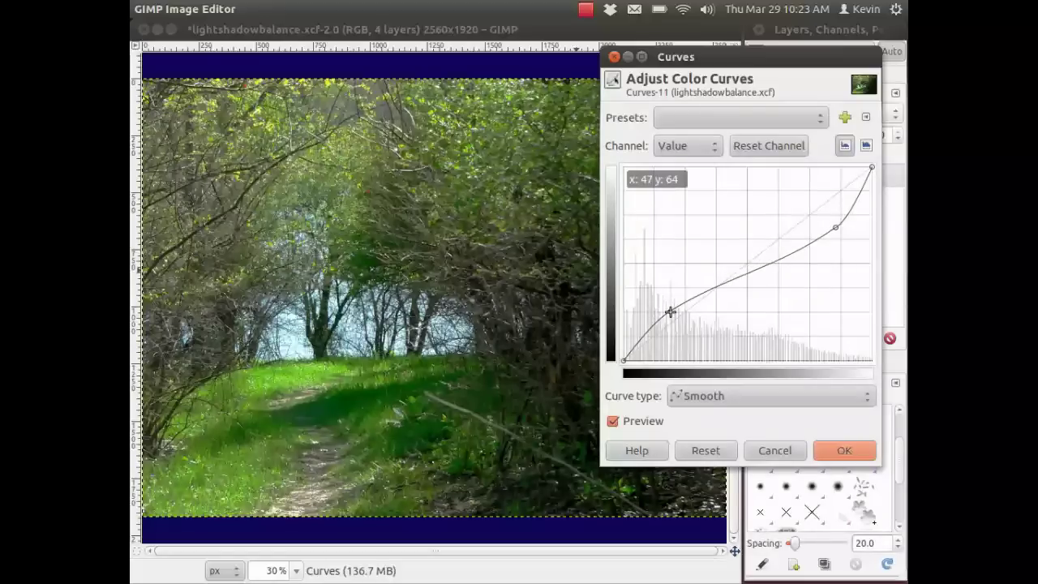
click(849, 449)
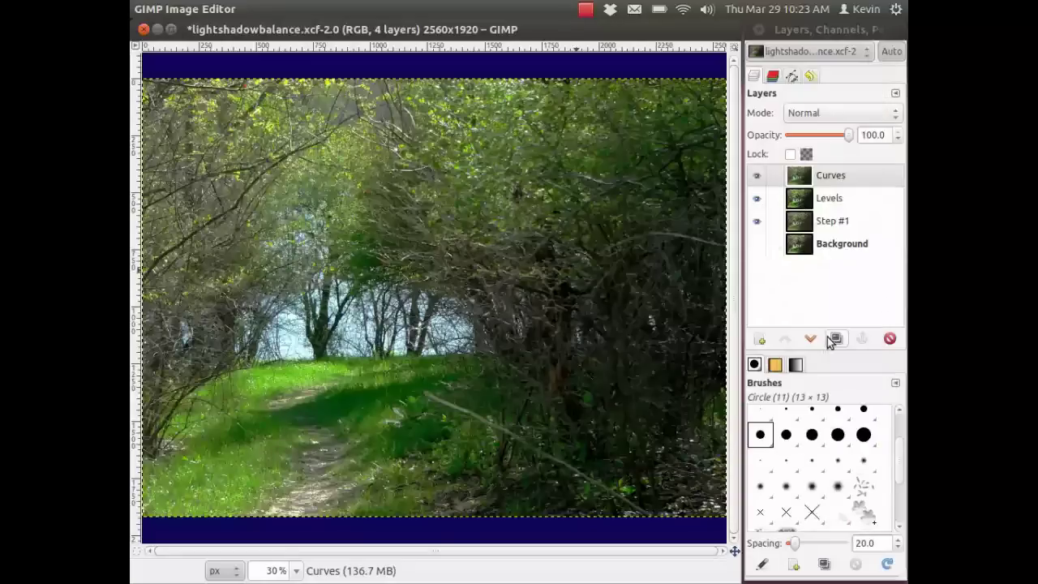
- Duplicate the Curves layer and raise master saturation to 17 in Hue-Saturation
click(836, 339)
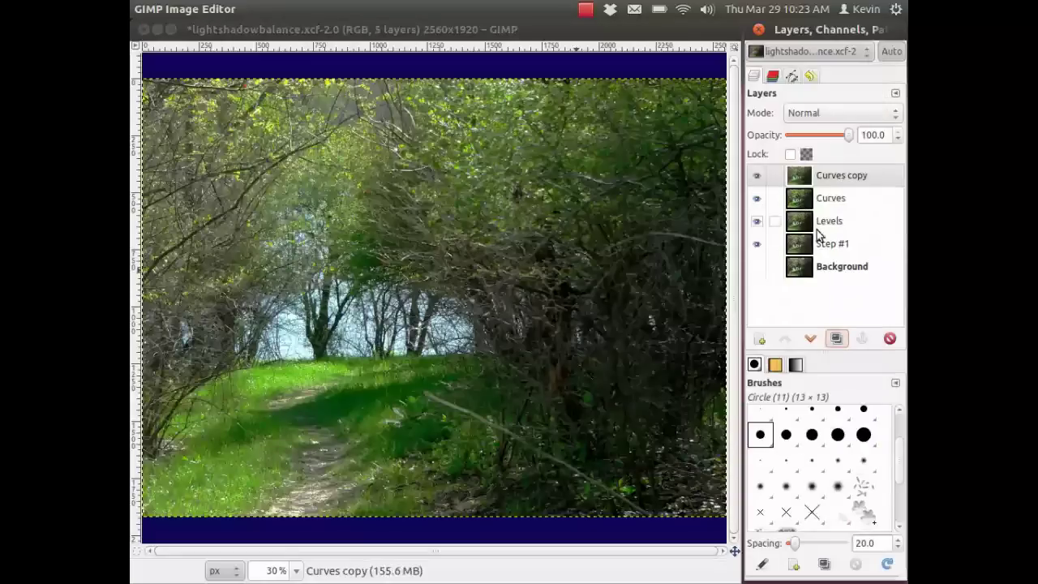
click(392, 30)
mouse_move(374, 6)
click(411, 9)
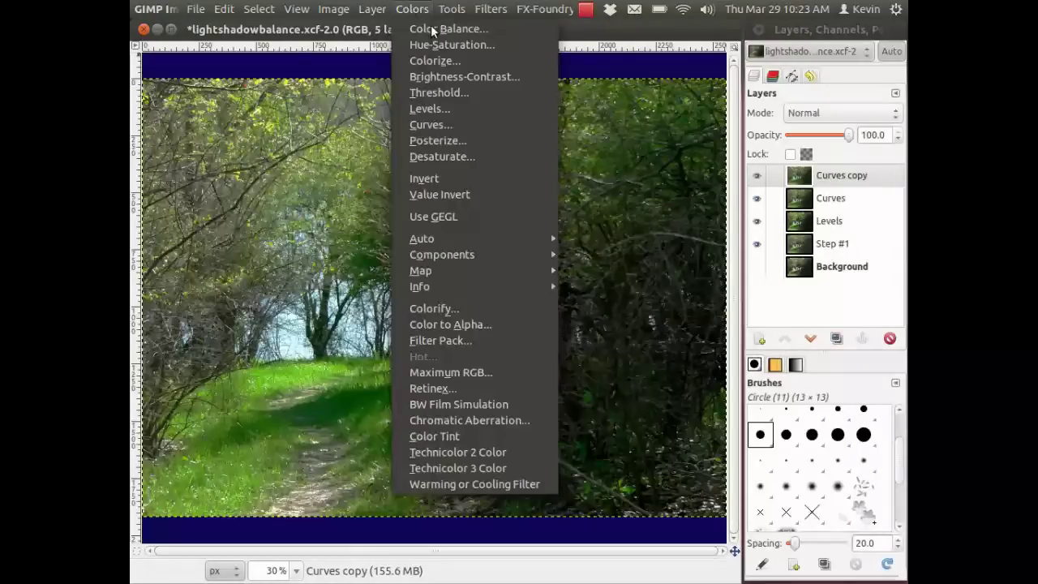
click(454, 44)
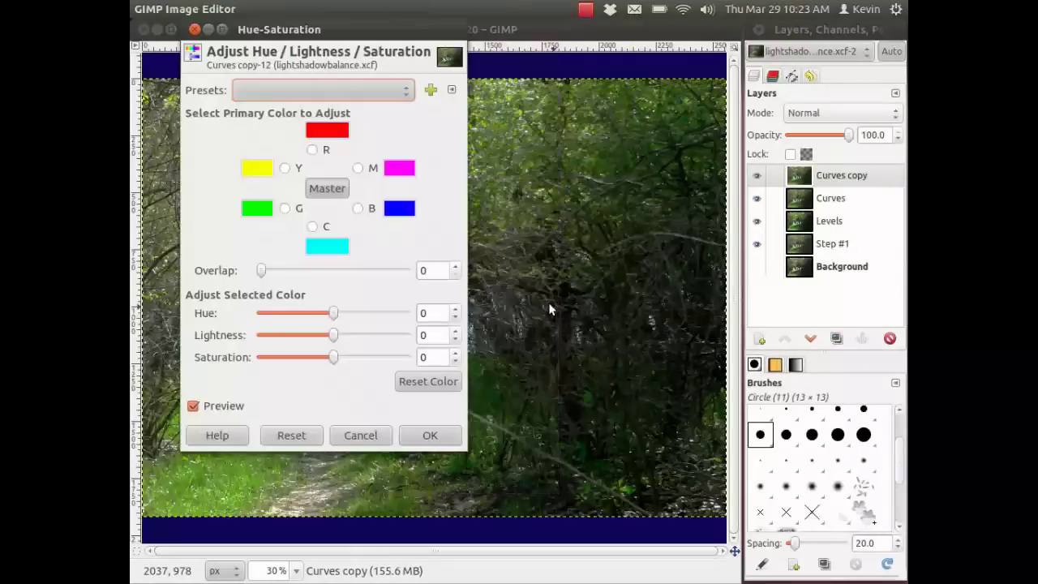
drag(369, 28, 810, 45)
drag(773, 379, 845, 380)
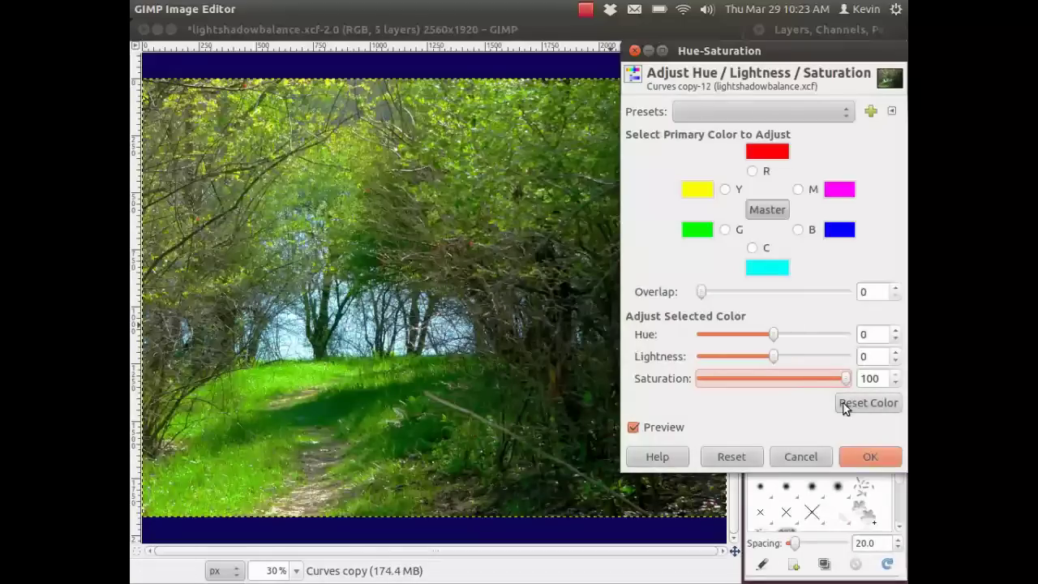
drag(845, 380, 784, 380)
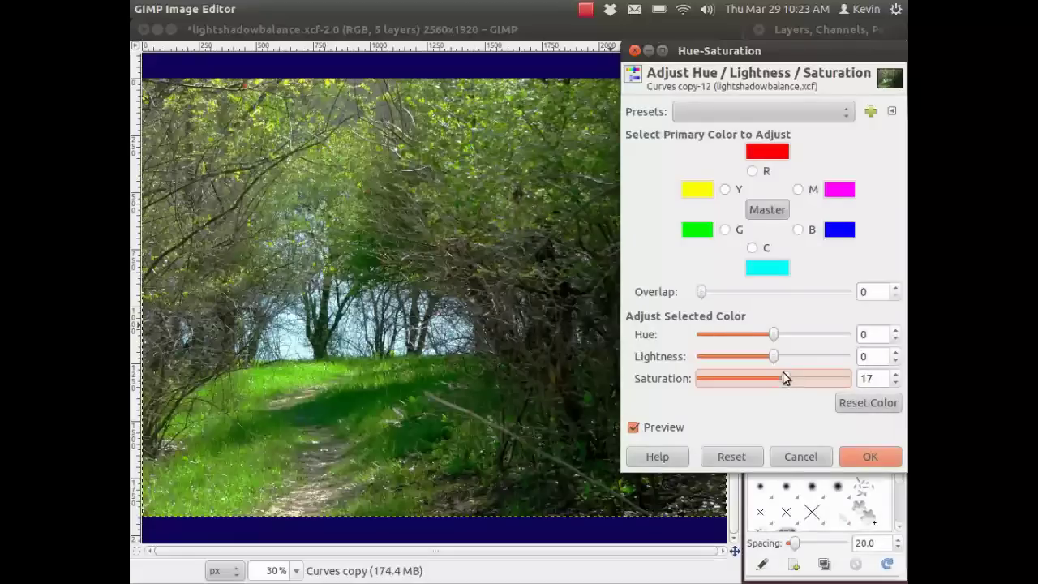
- Set the cyan tones to hue 51, lightness −31, saturation 16, and apply the adjustment
click(754, 248)
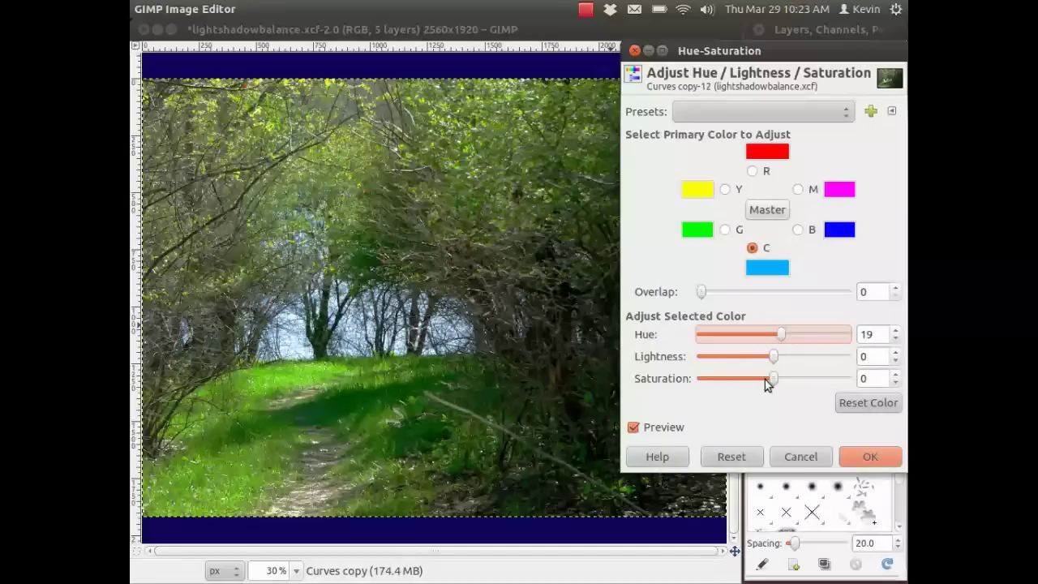
drag(774, 358, 795, 337)
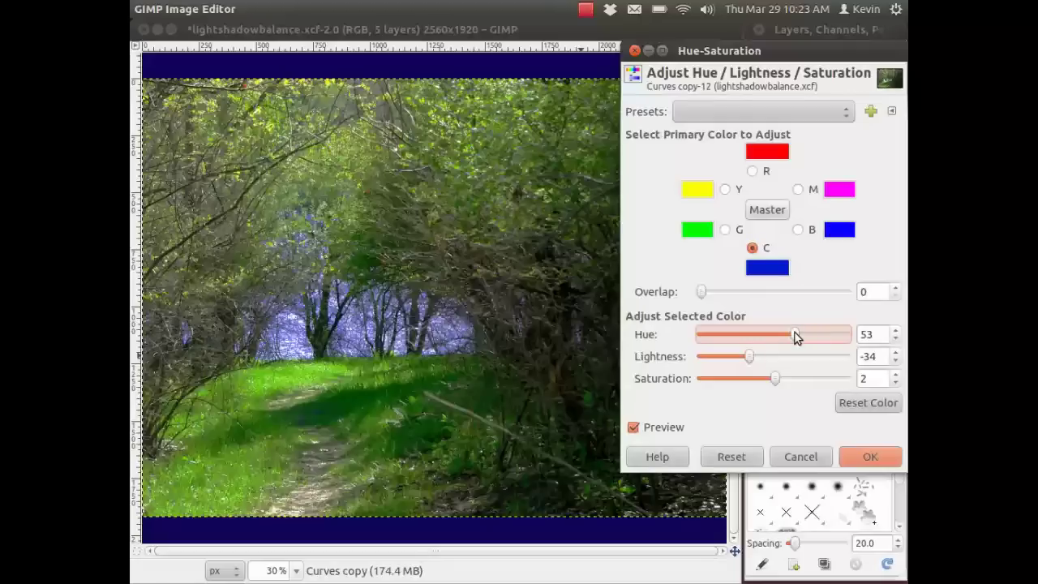
drag(794, 338, 781, 390)
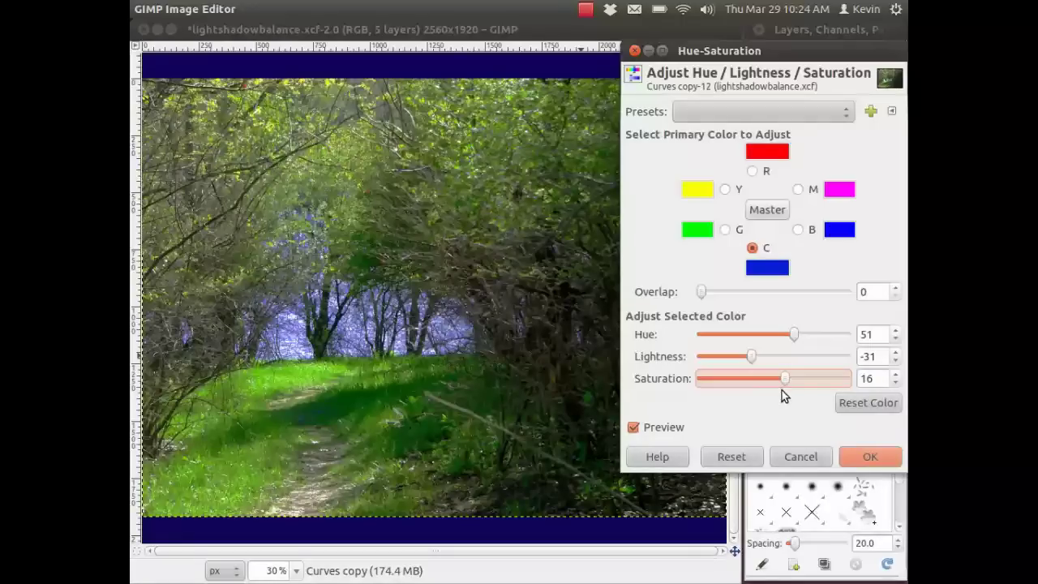
click(766, 207)
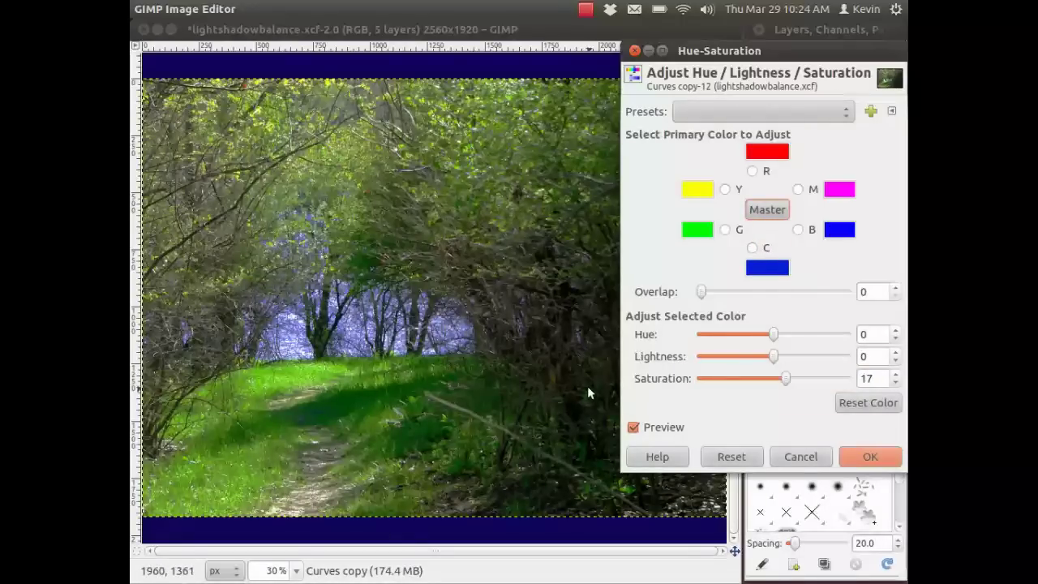
click(871, 457)
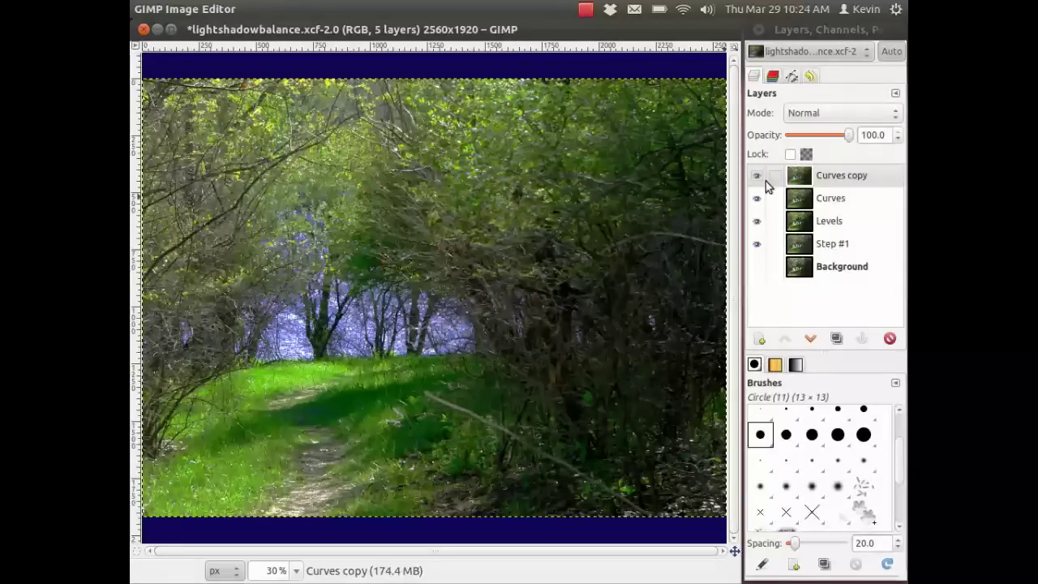
- Rename the Curves copy layer to Saturation
right_click(838, 179)
click(762, 11)
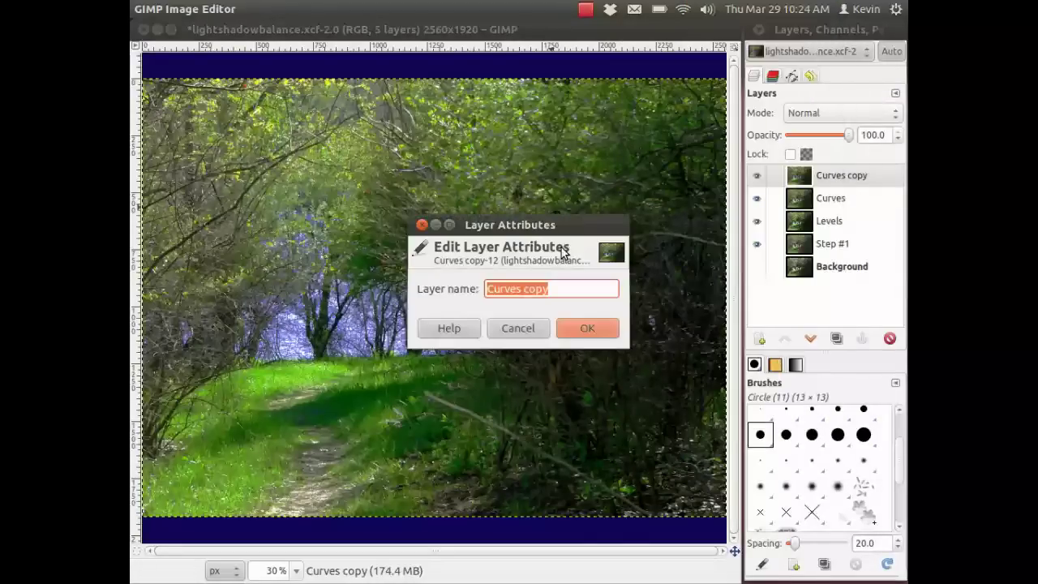
text(S)
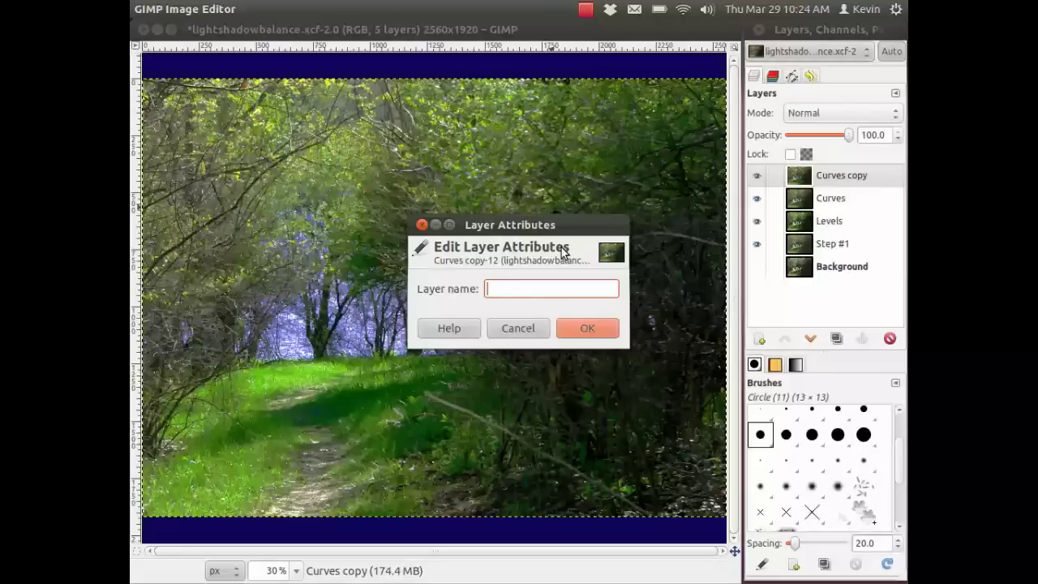
text(ta)
key(BackSpace)
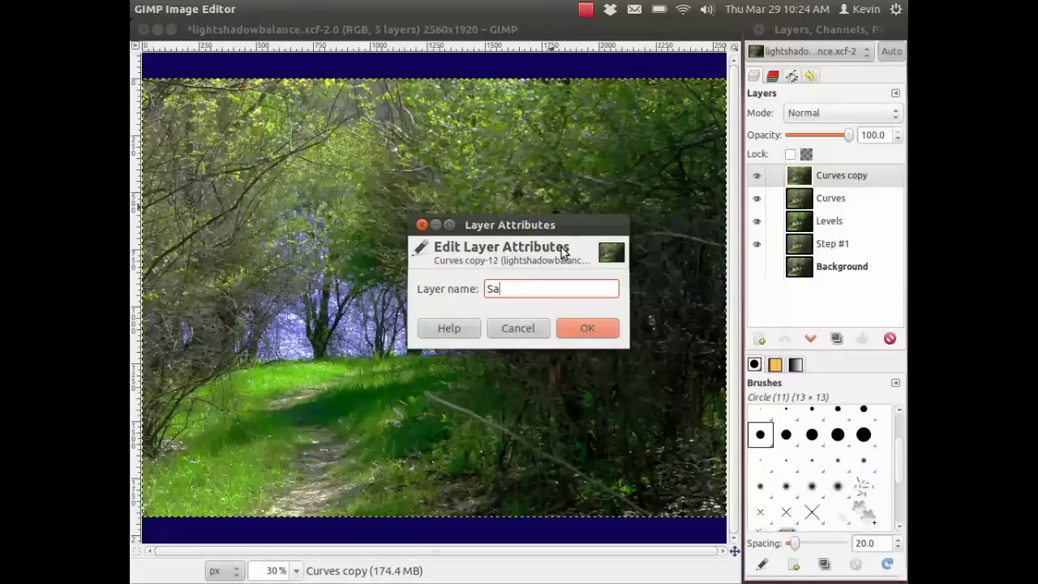
text(turation)
key(Return)
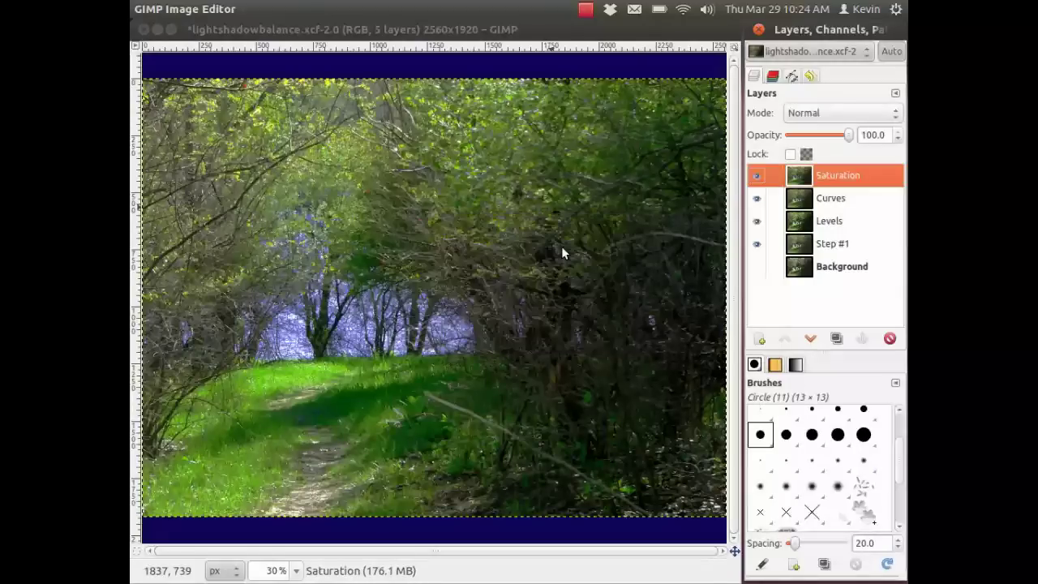
- Save the project, compare the Saturation layer against the original Background, then save again
key(ctrl+s)
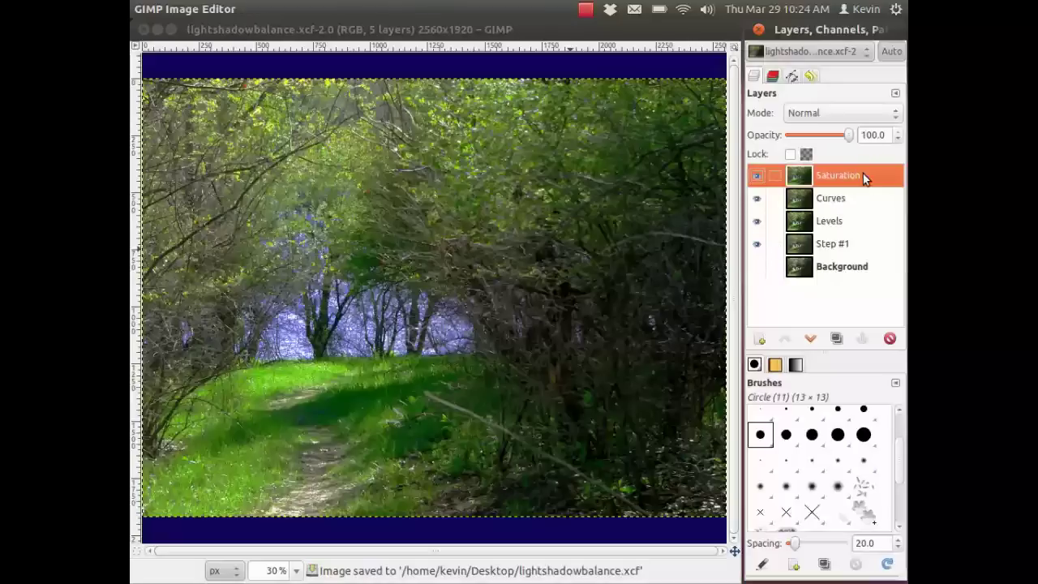
drag(756, 243, 755, 203)
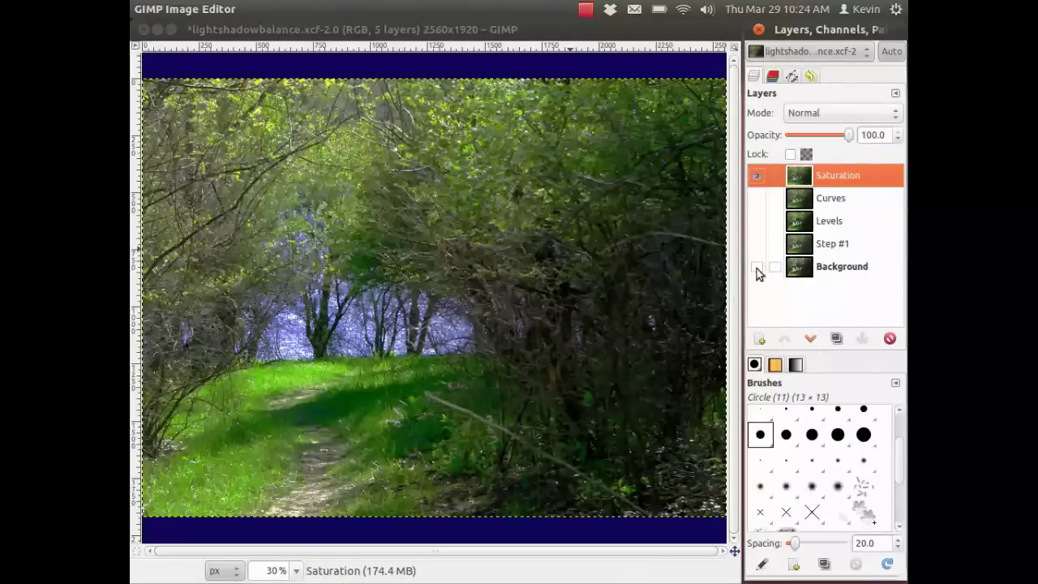
click(757, 267)
click(756, 175)
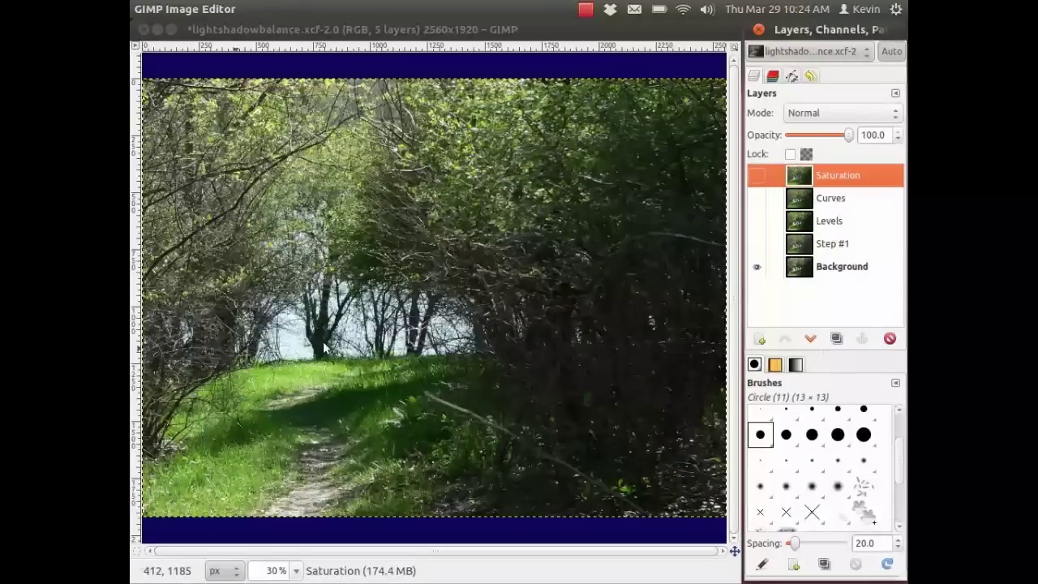
click(756, 181)
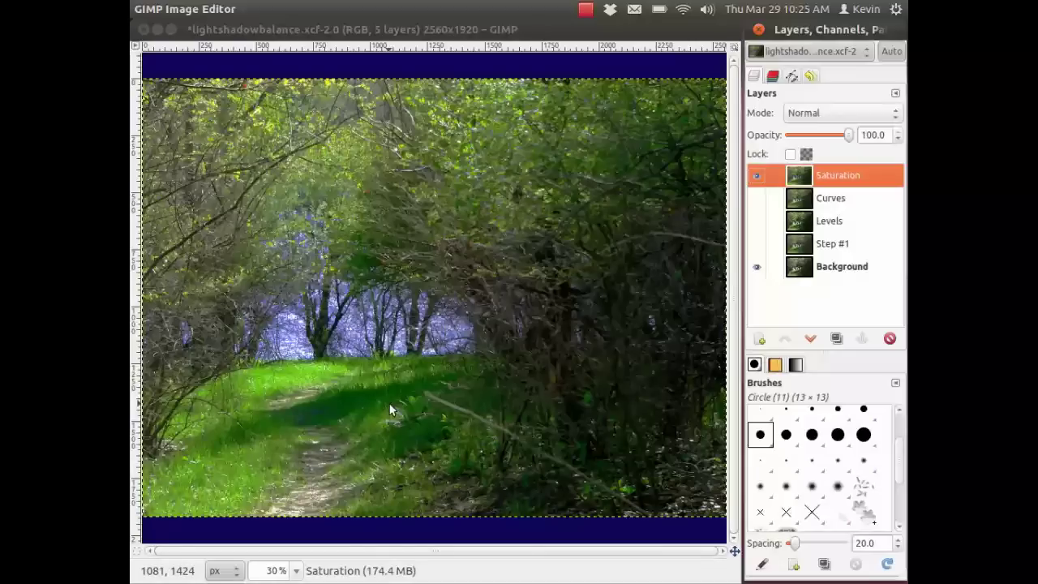
key(ctrl+s)
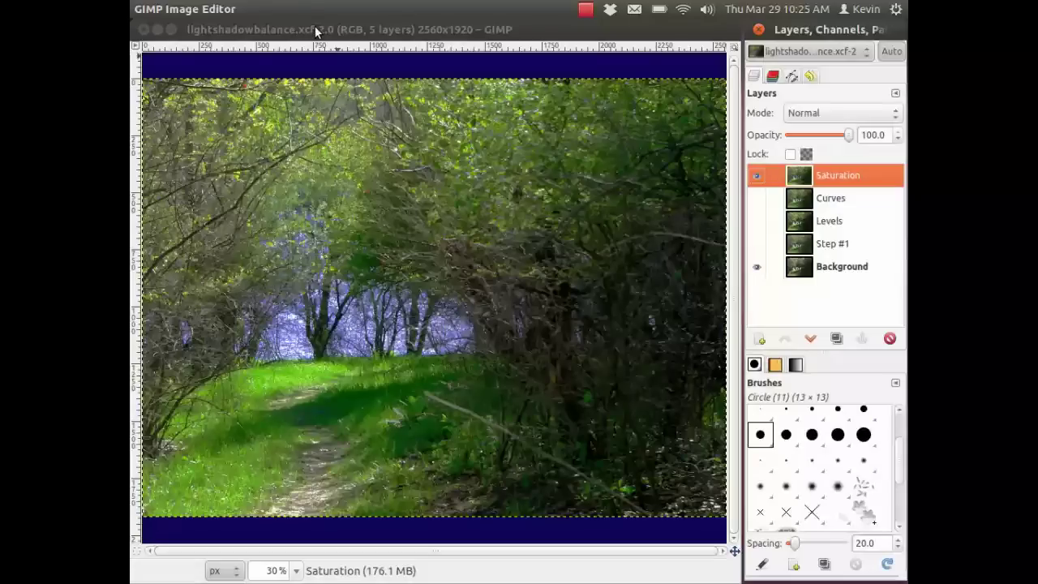
- Duplicate the image, close the original, and flatten the copy into one layer
key(ctrl+d)
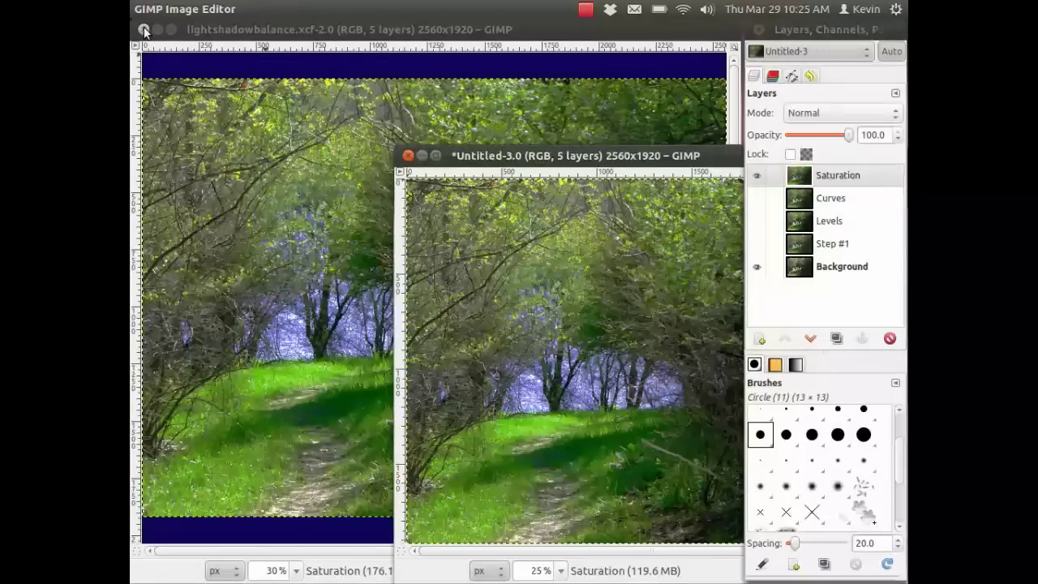
click(143, 30)
drag(578, 154, 378, 73)
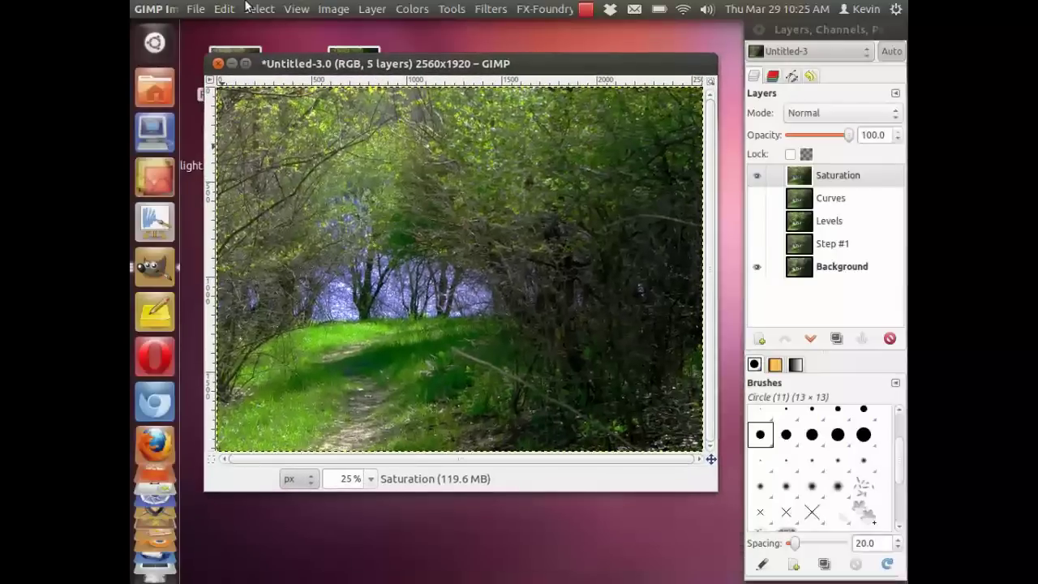
click(326, 8)
key(Left)
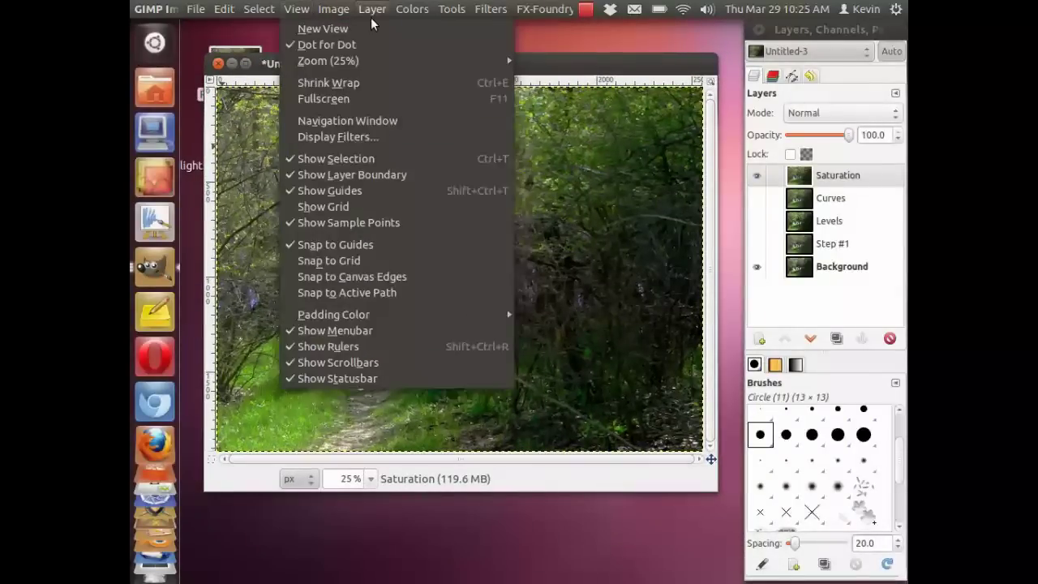
mouse_move(343, 11)
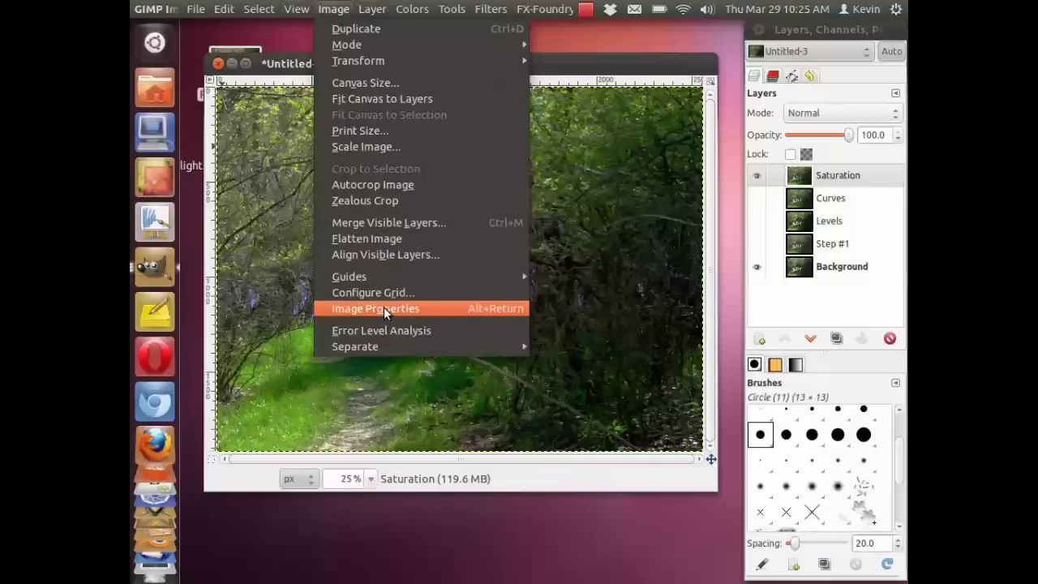
click(387, 238)
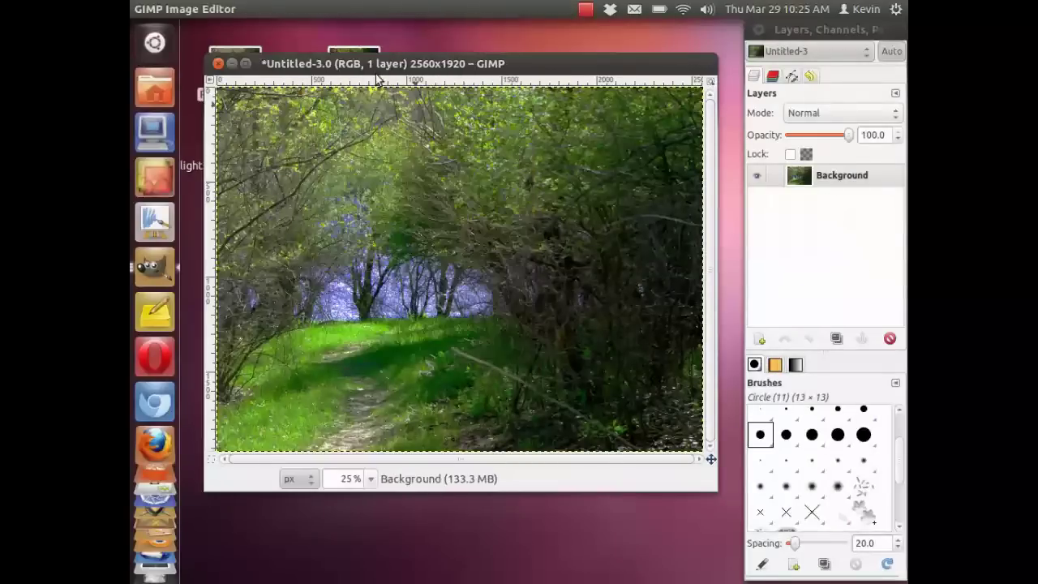
- Save the flattened copy as lightshadow.jpg at quality 100, then quit GIMP
key(ctrl+s)
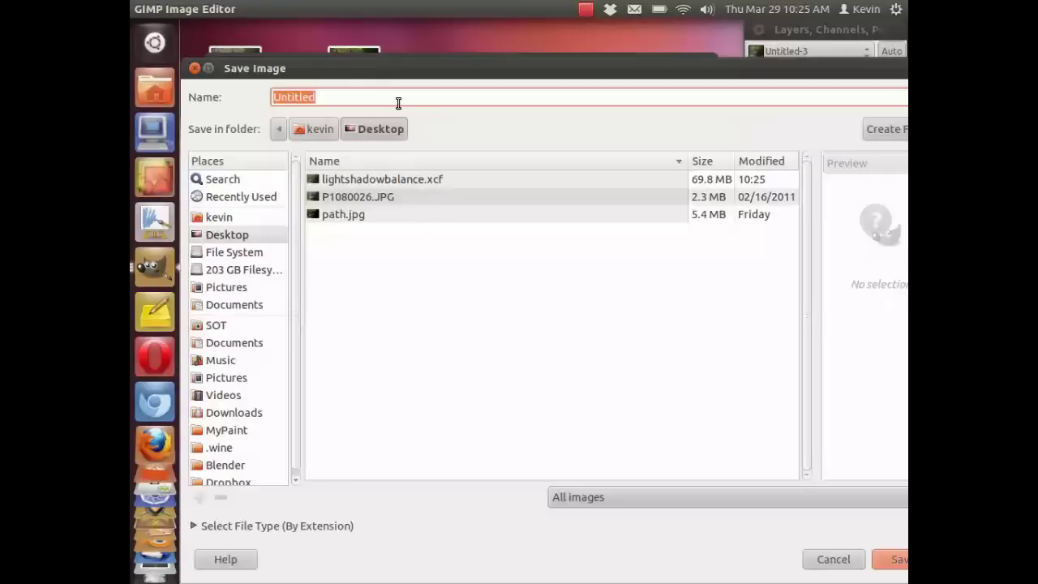
text(light)
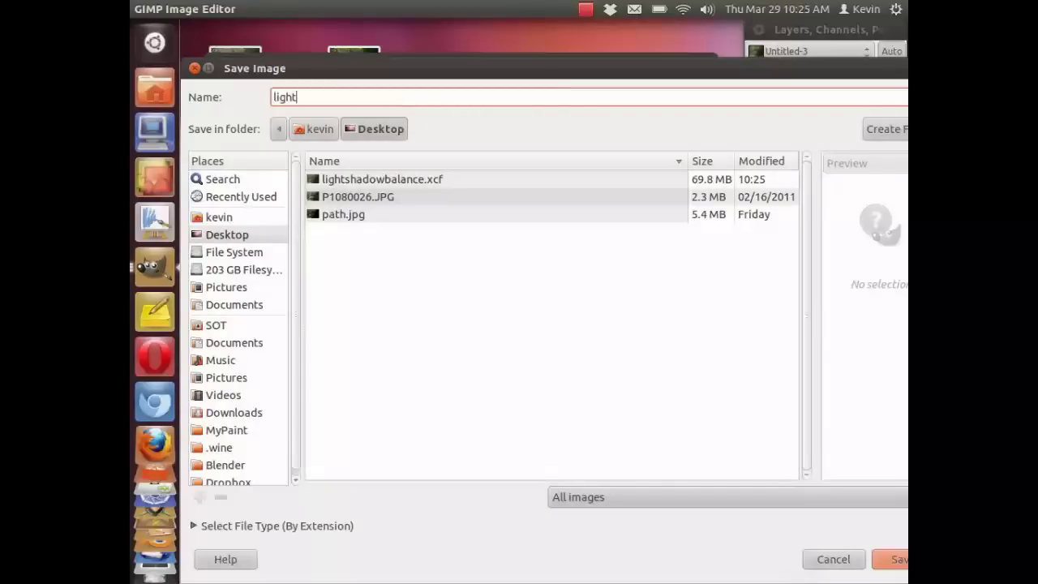
text(shadow.jpg)
key(Return)
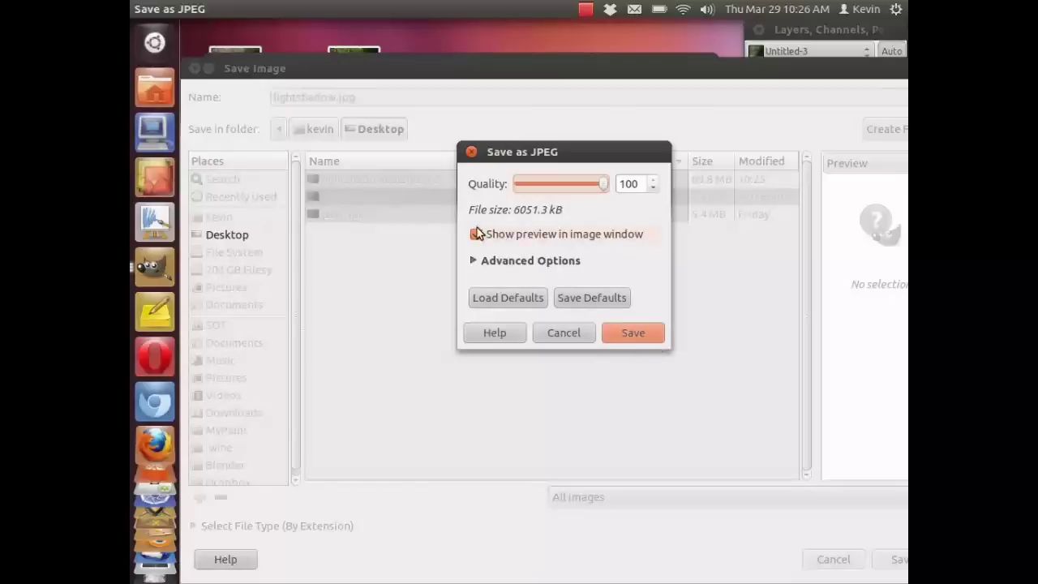
click(632, 331)
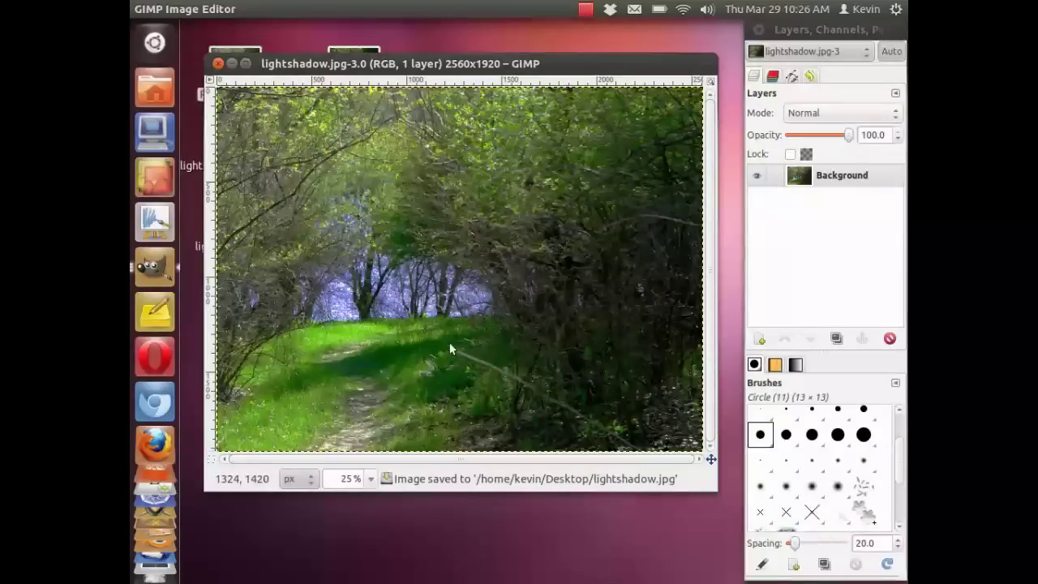
click(218, 64)
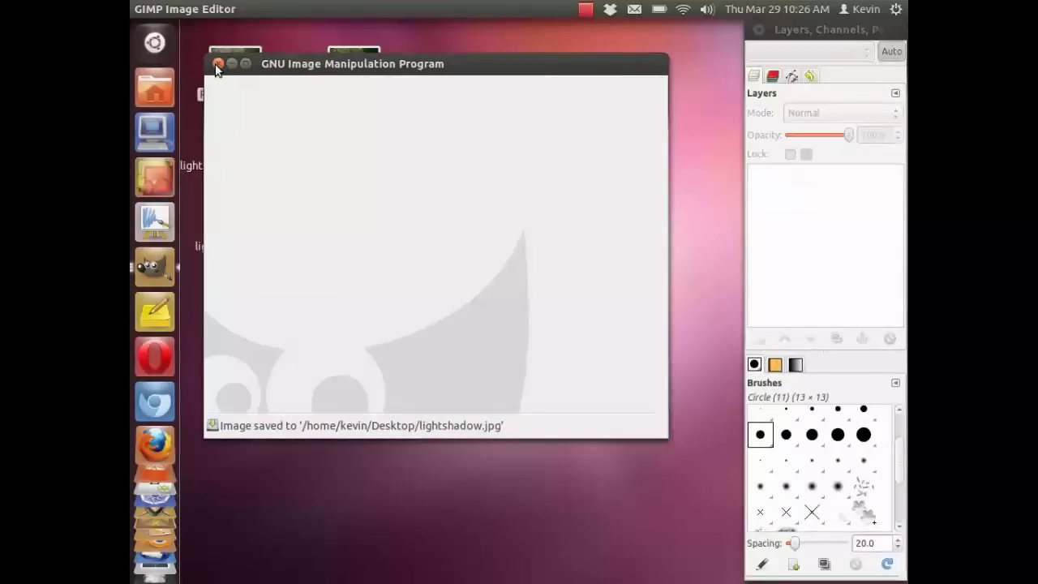
click(217, 64)
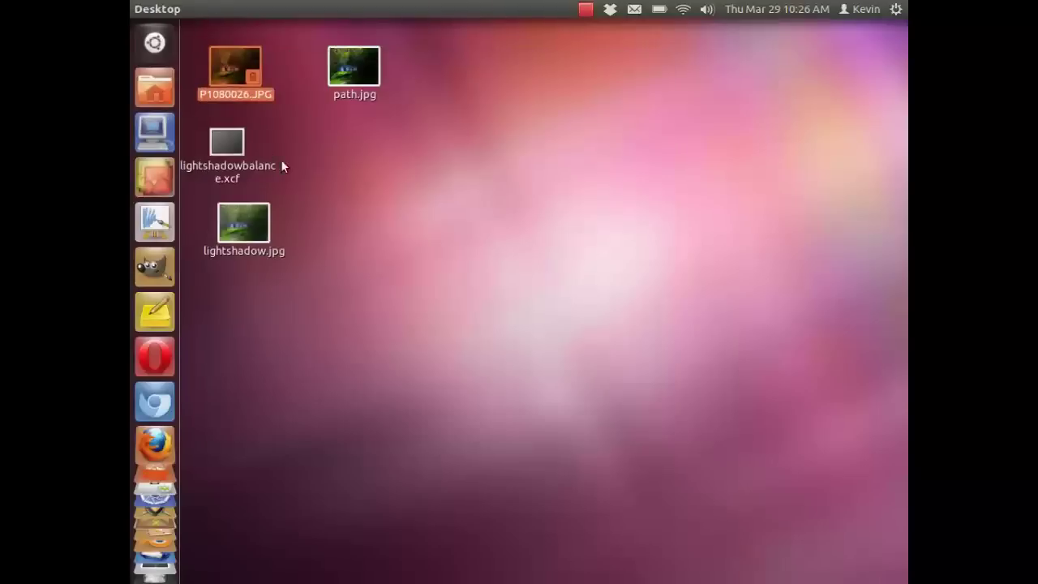
double_click(233, 70)
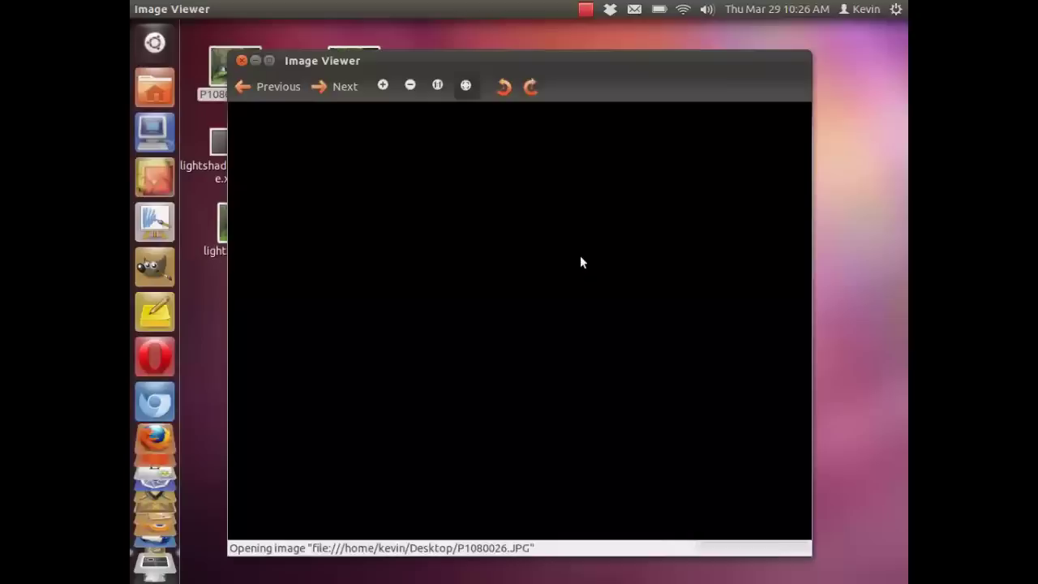
click(268, 60)
key(Right)
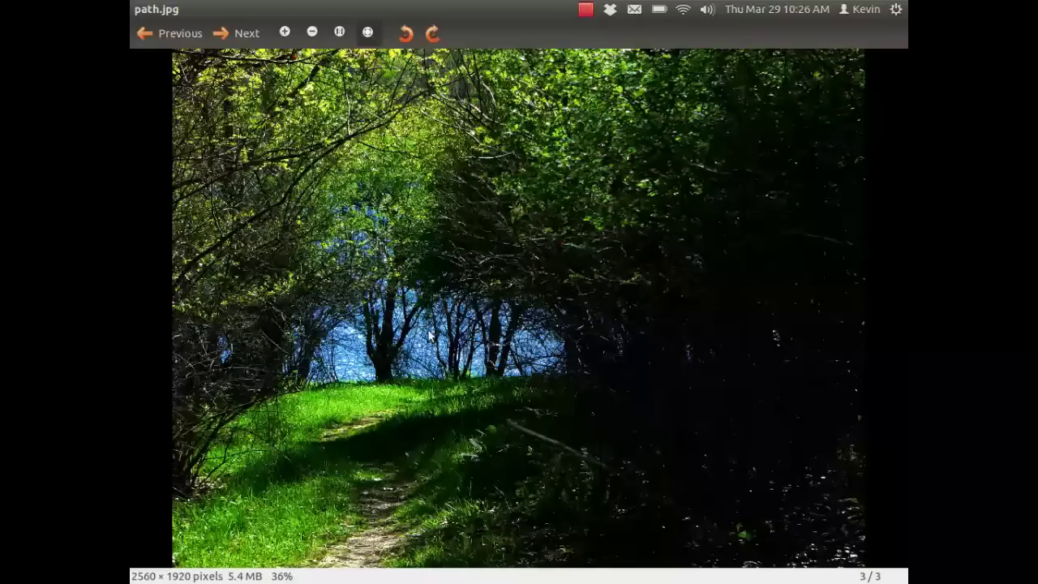
key(Right)
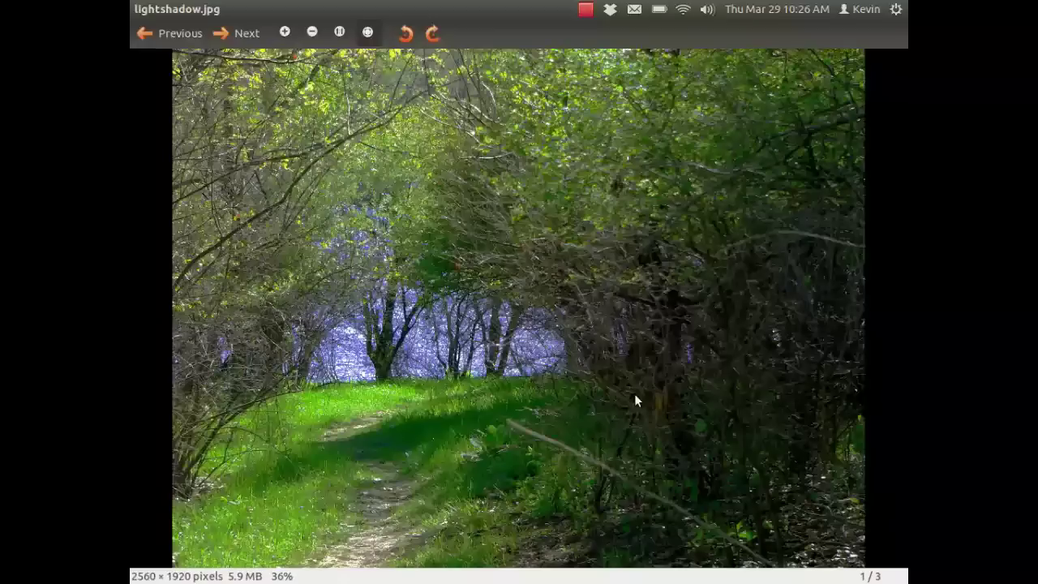
key(Right)
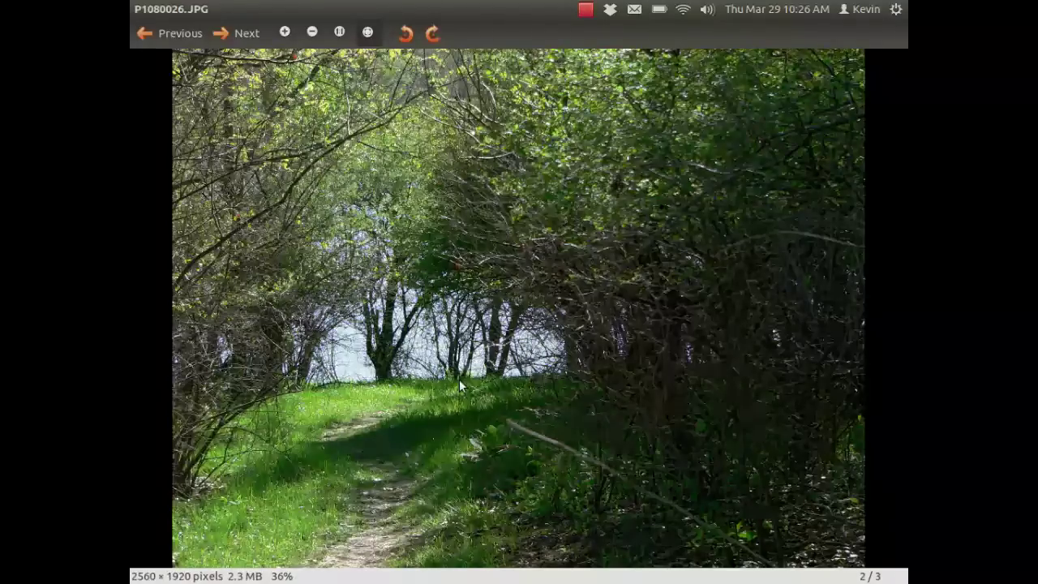
click(141, 9)
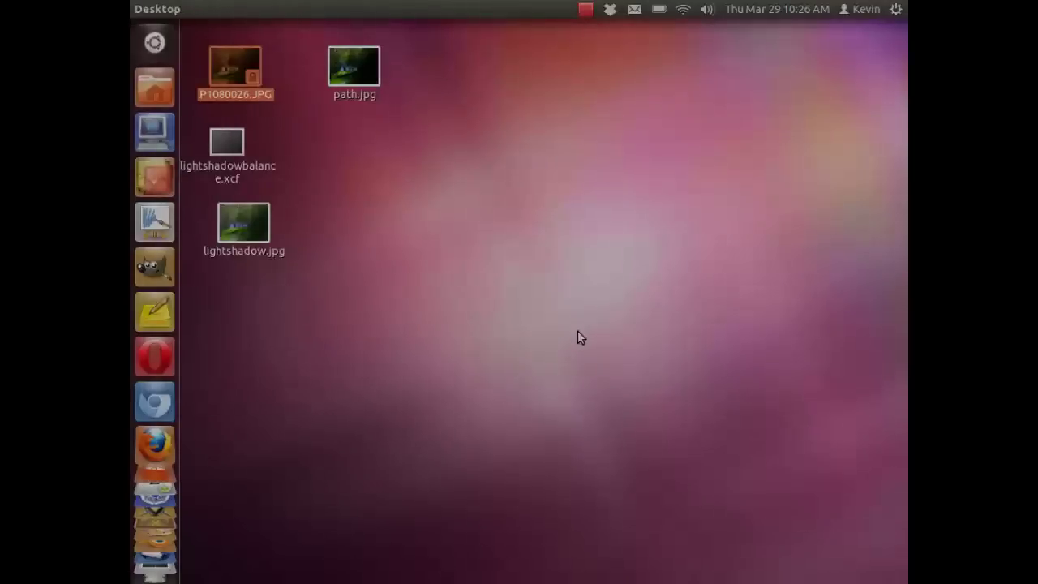